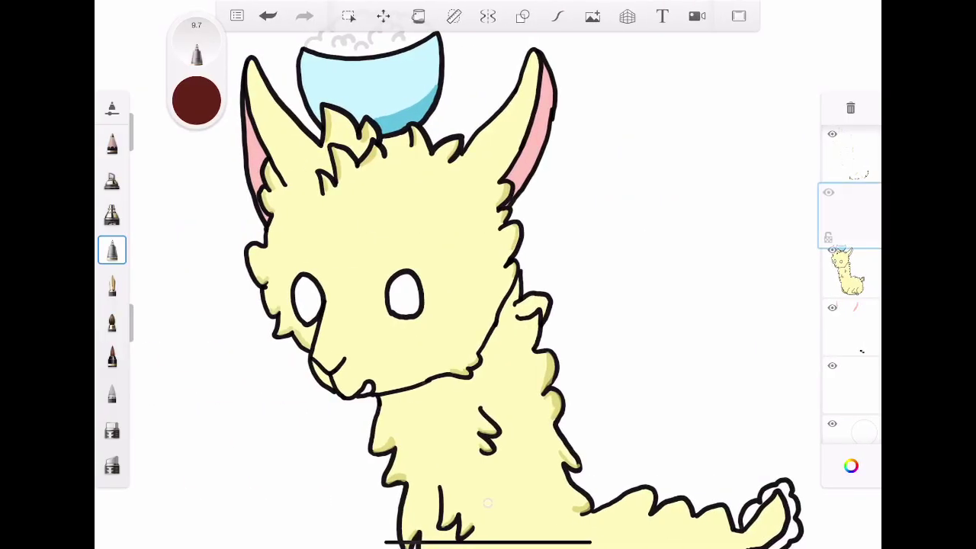
# Move the empty layer directly beneath the llama artwork layer in the layer stack
pyautogui.moveTo(850, 218)
pyautogui.mouseDown()
pyautogui.moveTo(850, 324)
pyautogui.moveTo(850, 266)
pyautogui.mouseUp()
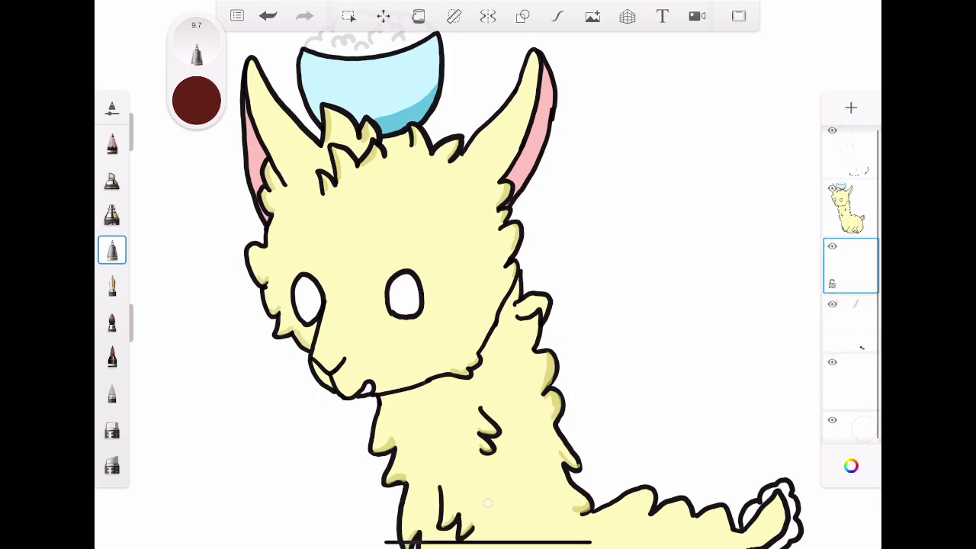
pyautogui.scroll(5, 402, 320)
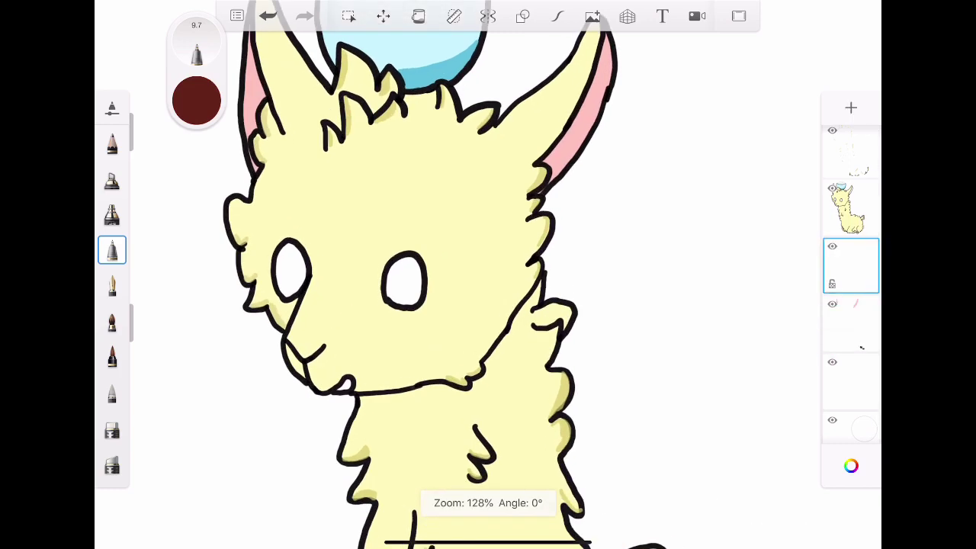
pyautogui.scroll(3, 405, 305)
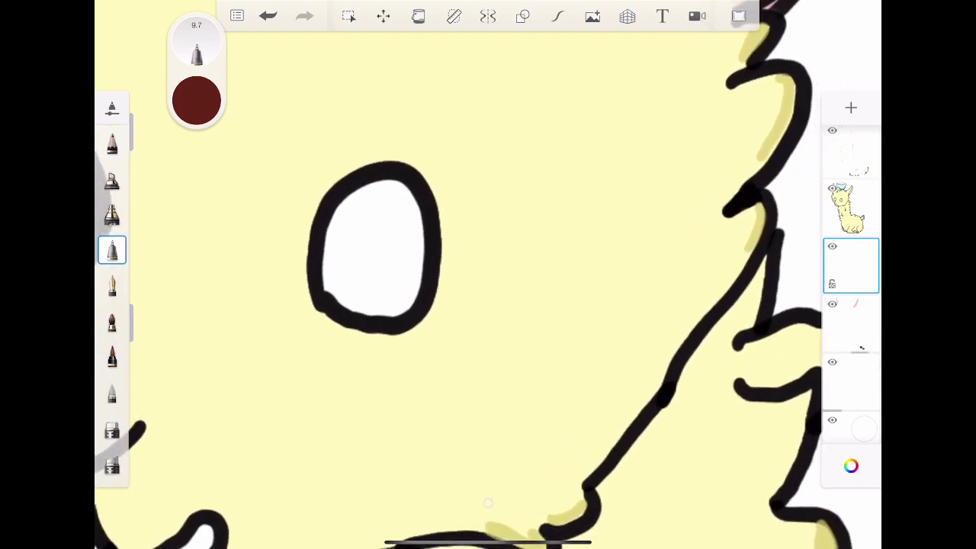
# Enlarge the brush to 19.3 and fill the right eye's white interior with dark red
pyautogui.moveTo(196, 50); pyautogui.dragTo(167, 75)
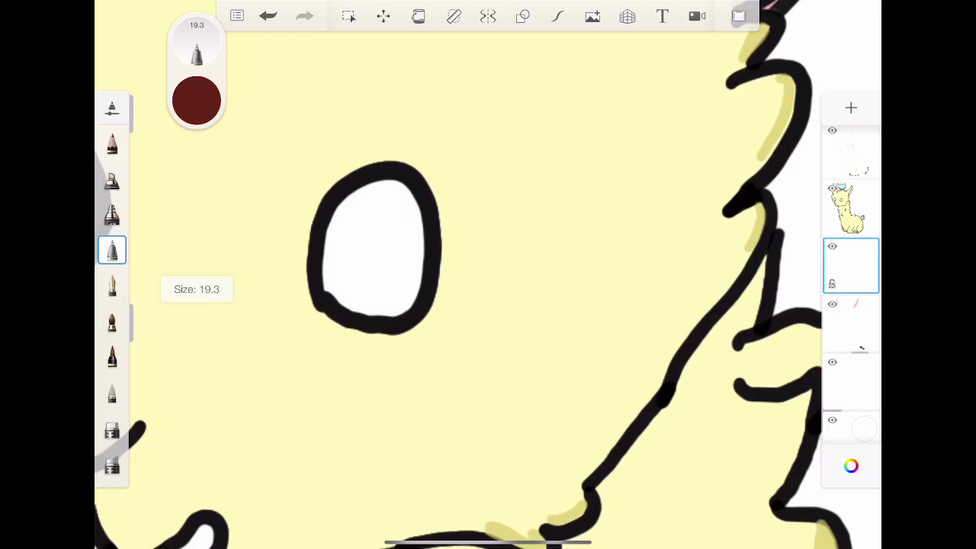
pyautogui.moveTo(336, 235); pyautogui.dragTo(364, 306)
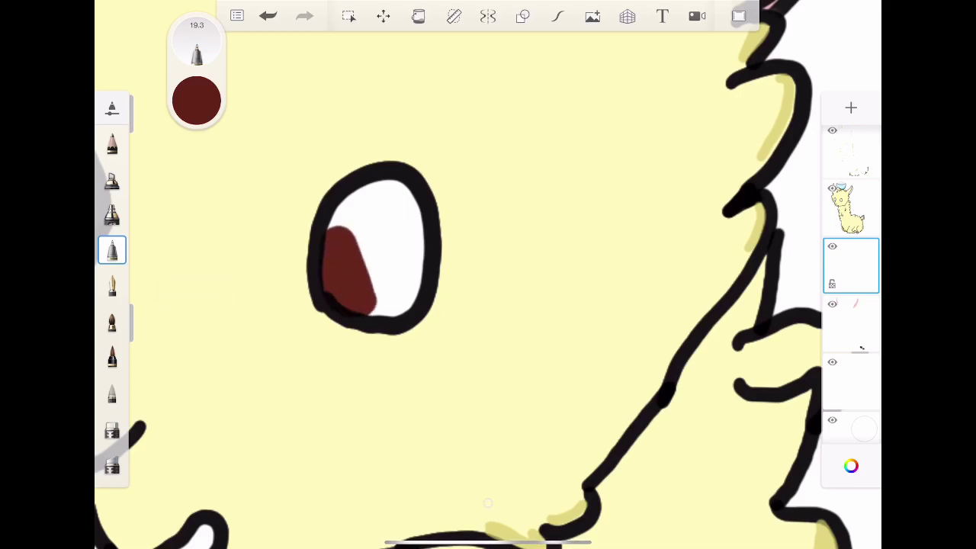
pyautogui.moveTo(370, 248); pyautogui.dragTo(351, 321)
pyautogui.moveTo(363, 210)
pyautogui.mouseDown()
pyautogui.moveTo(404, 313)
pyautogui.moveTo(416, 267)
pyautogui.mouseUp()
pyautogui.moveTo(328, 229)
pyautogui.mouseDown()
pyautogui.moveTo(378, 183)
pyautogui.moveTo(419, 248)
pyautogui.mouseUp()
pyautogui.moveTo(375, 181)
pyautogui.mouseDown()
pyautogui.moveTo(412, 183)
pyautogui.moveTo(423, 263)
pyautogui.mouseUp()
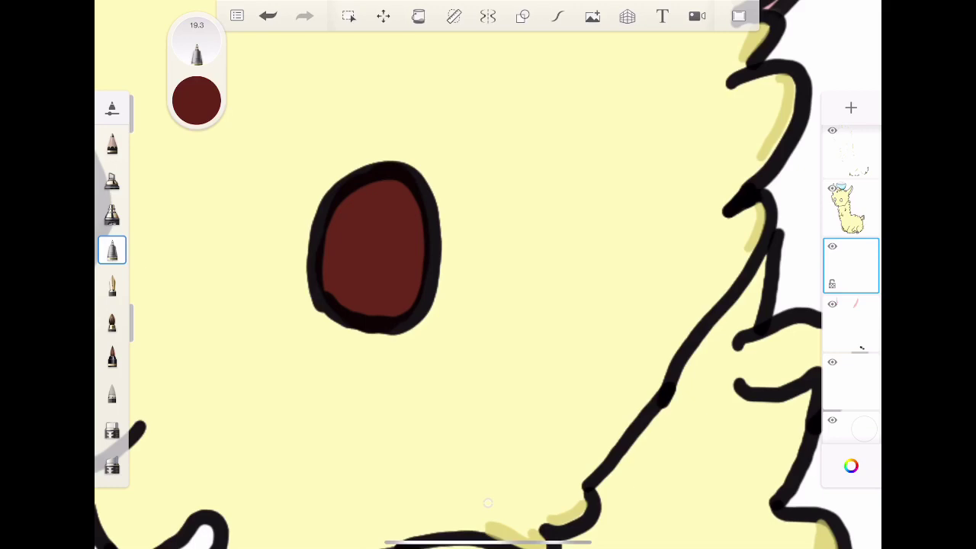
pyautogui.scroll(-5, 488, 275)
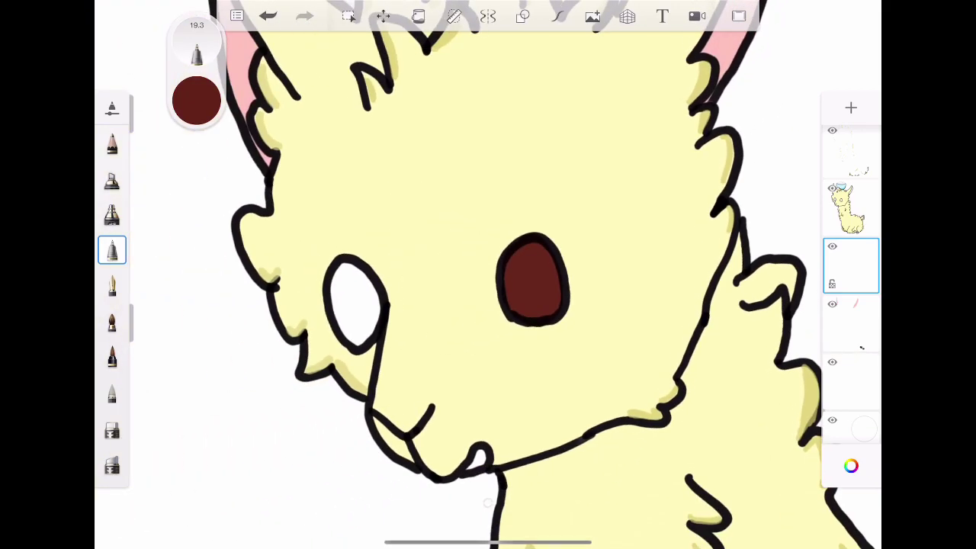
pyautogui.scroll(5, 442, 290)
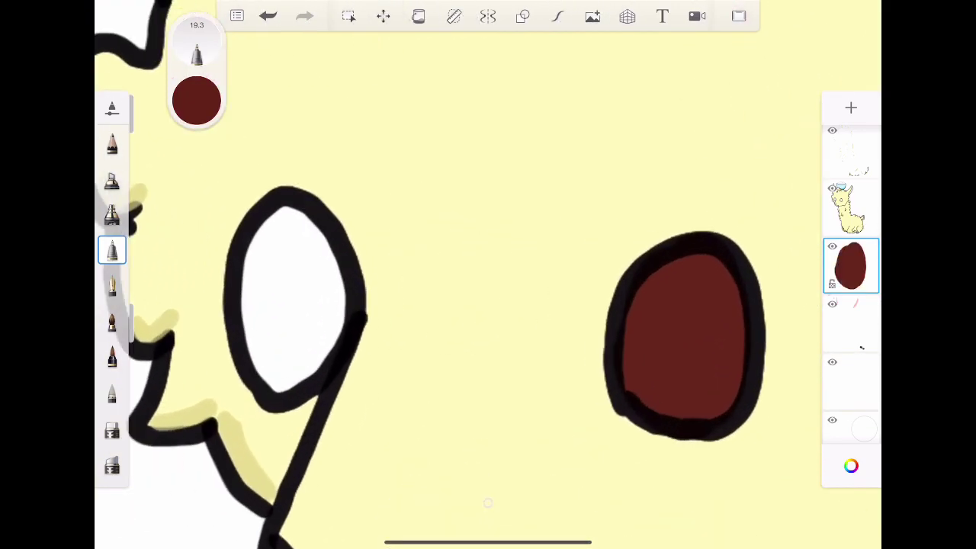
# Paint the left eye's interior solid dark red as well
pyautogui.moveTo(274, 385)
pyautogui.mouseDown()
pyautogui.moveTo(242, 294)
pyautogui.moveTo(290, 393)
pyautogui.moveTo(252, 222)
pyautogui.moveTo(313, 236)
pyautogui.moveTo(324, 366)
pyautogui.moveTo(274, 320)
pyautogui.moveTo(278, 240)
pyautogui.mouseUp()
pyautogui.moveTo(293, 236); pyautogui.dragTo(294, 336)
pyautogui.moveTo(336, 240); pyautogui.dragTo(329, 366)
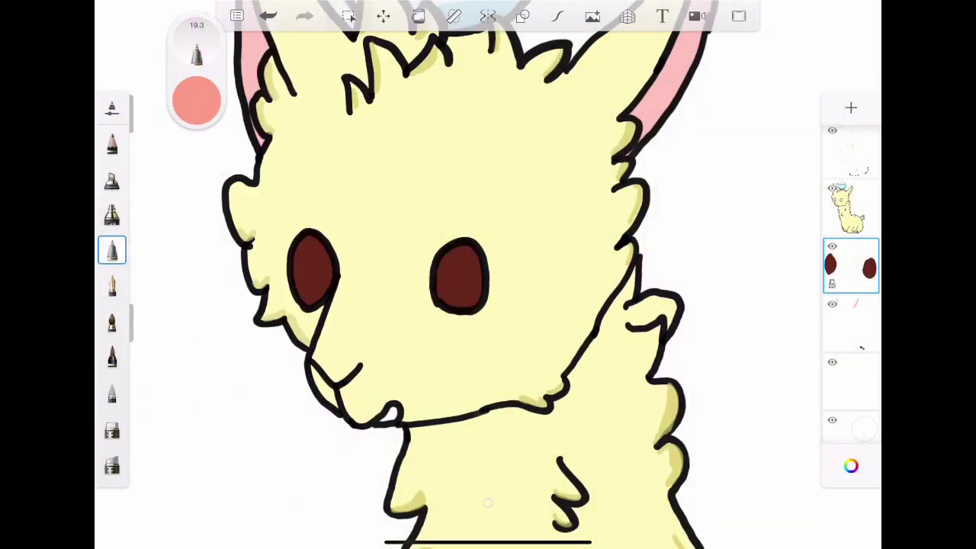
# Pick a deeper orange and paint a highlight across the right eye's upper part, redoing one stroke
pyautogui.click(196, 100)
pyautogui.moveTo(405, 153)
pyautogui.mouseDown()
pyautogui.moveTo(400, 136)
pyautogui.moveTo(344, 160)
pyautogui.moveTo(353, 168)
pyautogui.mouseUp()
pyautogui.click(191, 284)
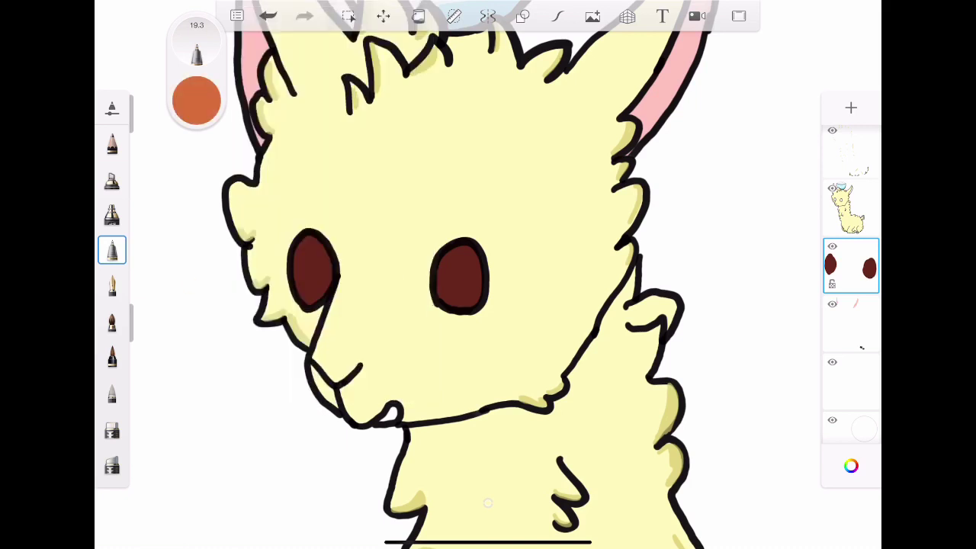
pyautogui.scroll(5, 412, 255)
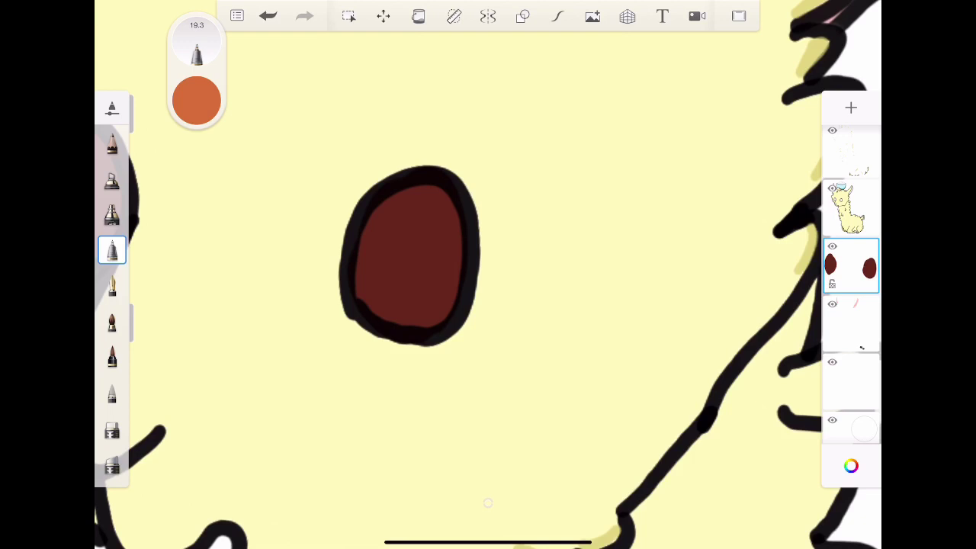
pyautogui.moveTo(386, 228)
pyautogui.mouseDown()
pyautogui.moveTo(446, 206)
pyautogui.moveTo(446, 287)
pyautogui.mouseUp()
pyautogui.moveTo(396, 253); pyautogui.dragTo(452, 312)
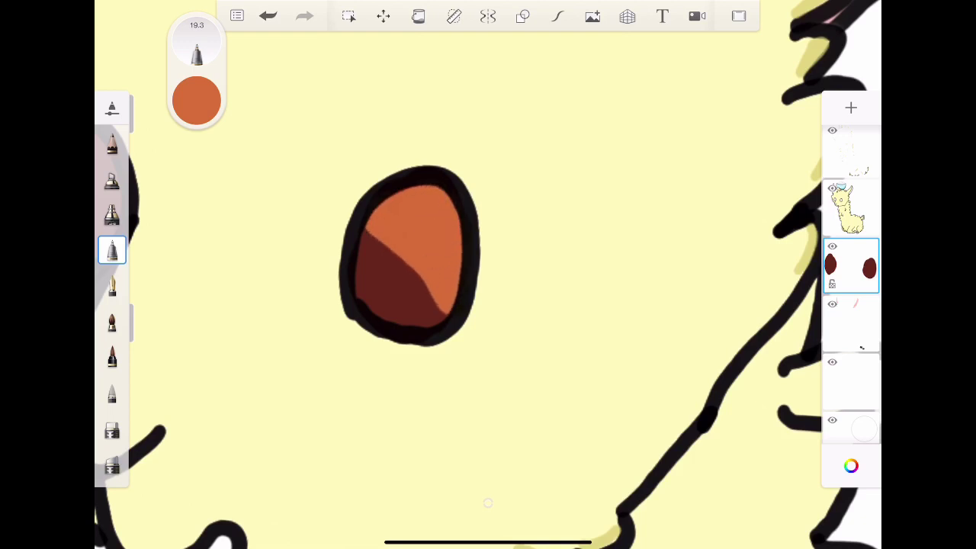
pyautogui.hotkey('ctrl', 'z')
pyautogui.hotkey('ctrl', 'z')
pyautogui.hotkey('ctrl', 'z')
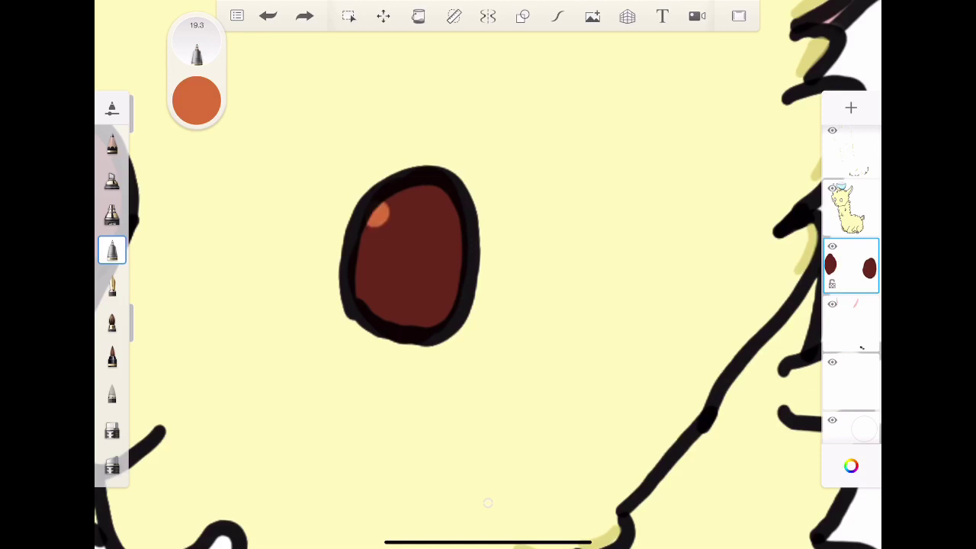
pyautogui.moveTo(374, 223)
pyautogui.mouseDown()
pyautogui.moveTo(446, 206)
pyautogui.moveTo(453, 274)
pyautogui.mouseUp()
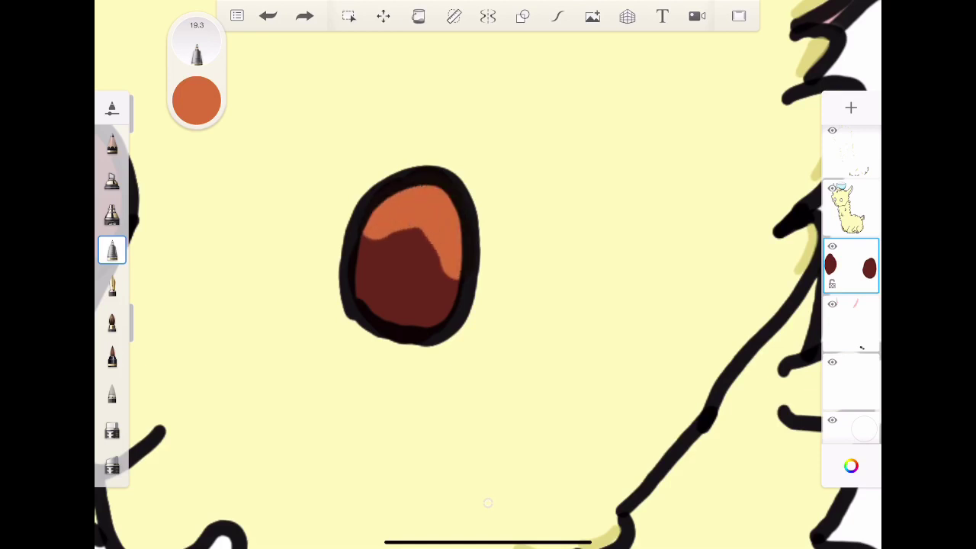
pyautogui.scroll(-3, 488, 275)
pyautogui.scroll(5, 488, 274)
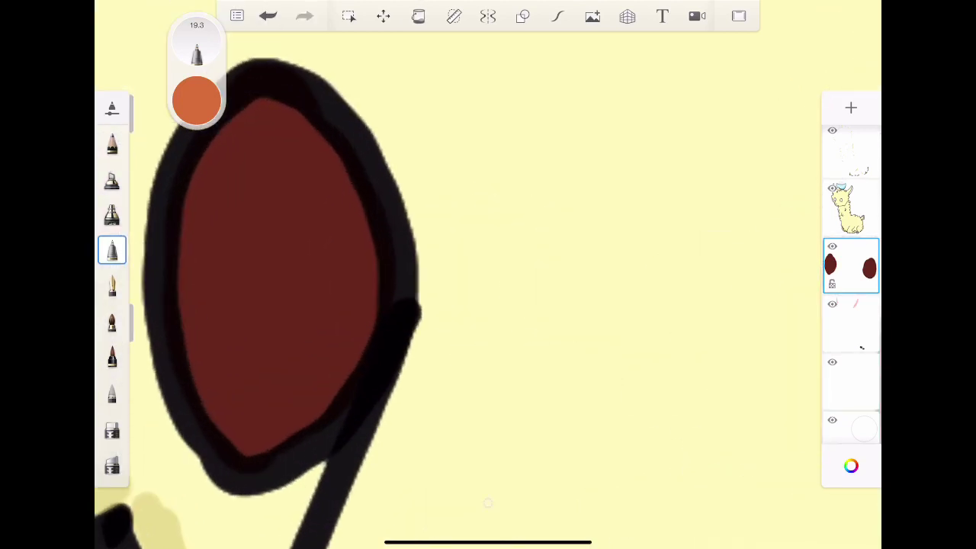
# Paint orange over the left eye's upper-left area and along its lower-left edge
pyautogui.moveTo(194, 229)
pyautogui.mouseDown()
pyautogui.moveTo(256, 106)
pyautogui.moveTo(305, 152)
pyautogui.mouseUp()
pyautogui.moveTo(229, 183); pyautogui.dragTo(183, 305)
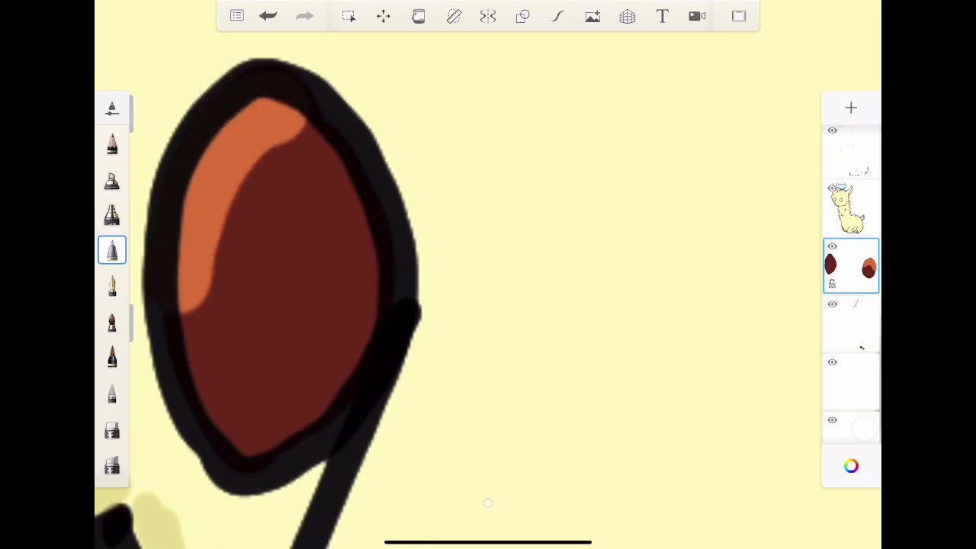
pyautogui.moveTo(228, 213); pyautogui.dragTo(335, 153)
pyautogui.click(112, 250)
pyautogui.moveTo(222, 252); pyautogui.dragTo(184, 332)
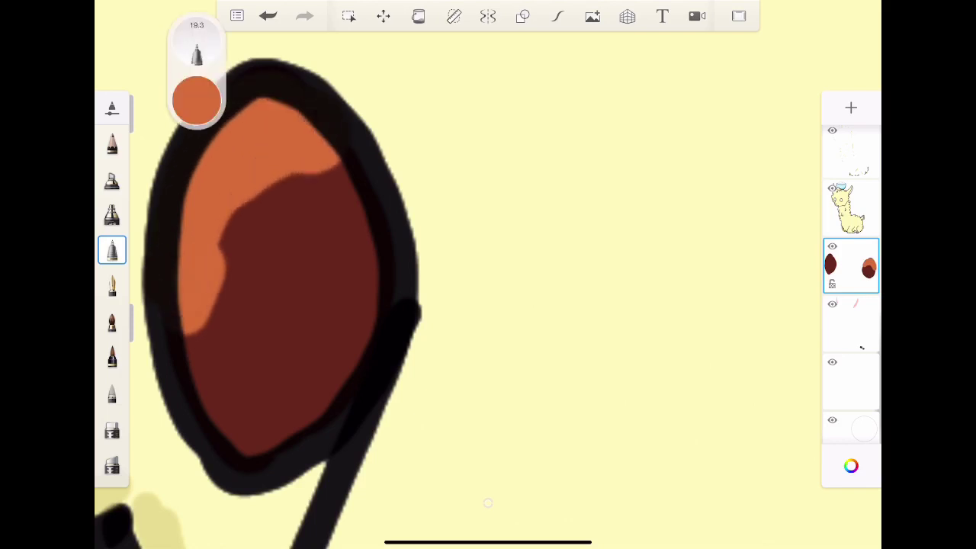
pyautogui.moveTo(225, 275); pyautogui.dragTo(347, 174)
pyautogui.scroll(-5, 488, 275)
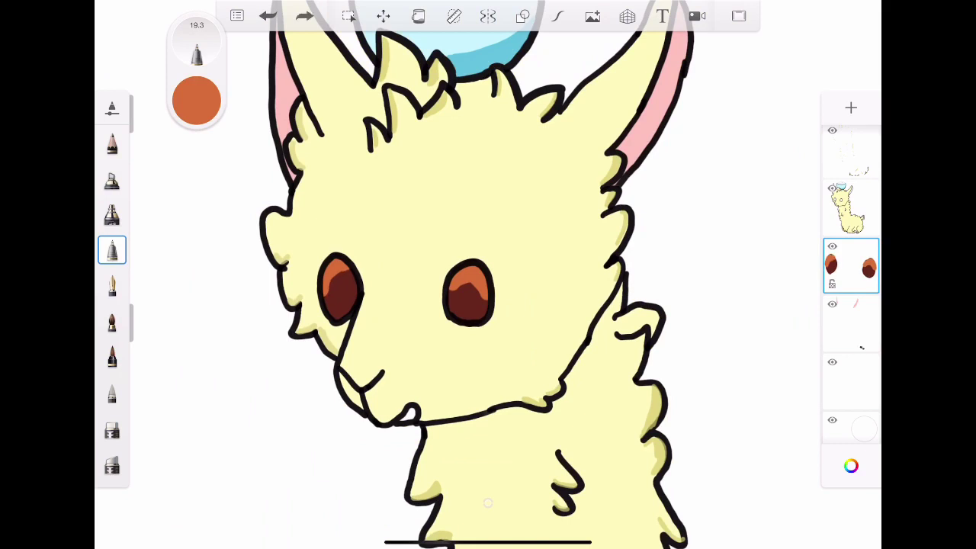
# Widen the orange area across the left eye
pyautogui.scroll(5, 469, 292)
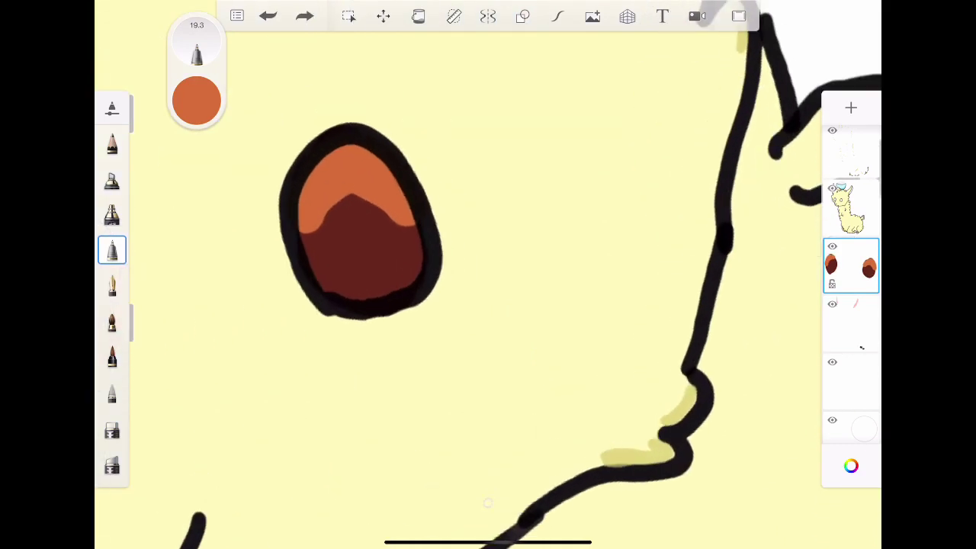
pyautogui.scroll(-5, 488, 274)
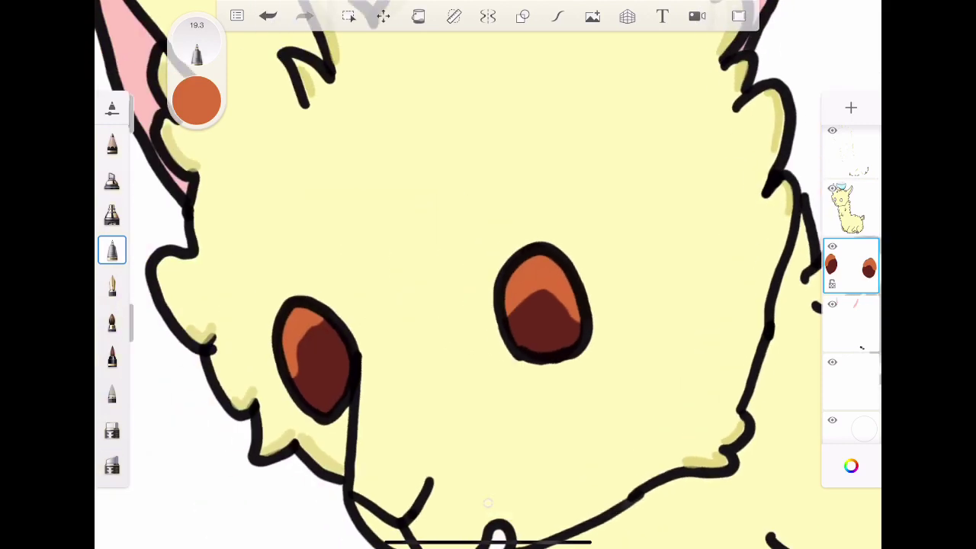
pyautogui.scroll(6, 321, 321)
pyautogui.moveTo(279, 344); pyautogui.dragTo(343, 221)
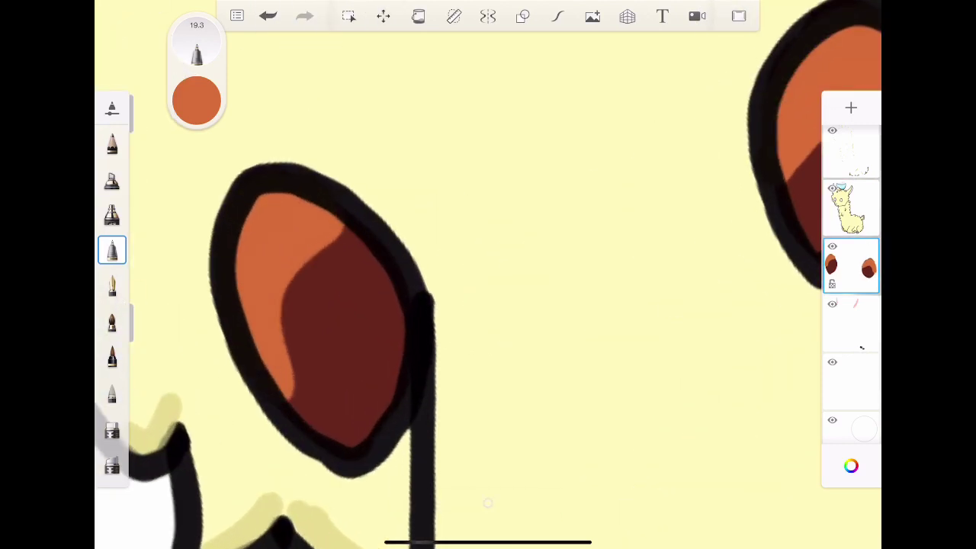
# Choose dark brown and paint a darker band along the iris bottom
pyautogui.click(196, 100)
pyautogui.moveTo(353, 170); pyautogui.dragTo(340, 198)
pyautogui.click(197, 101)
pyautogui.scroll(4, 305, 266)
pyautogui.scroll(1, 305, 267)
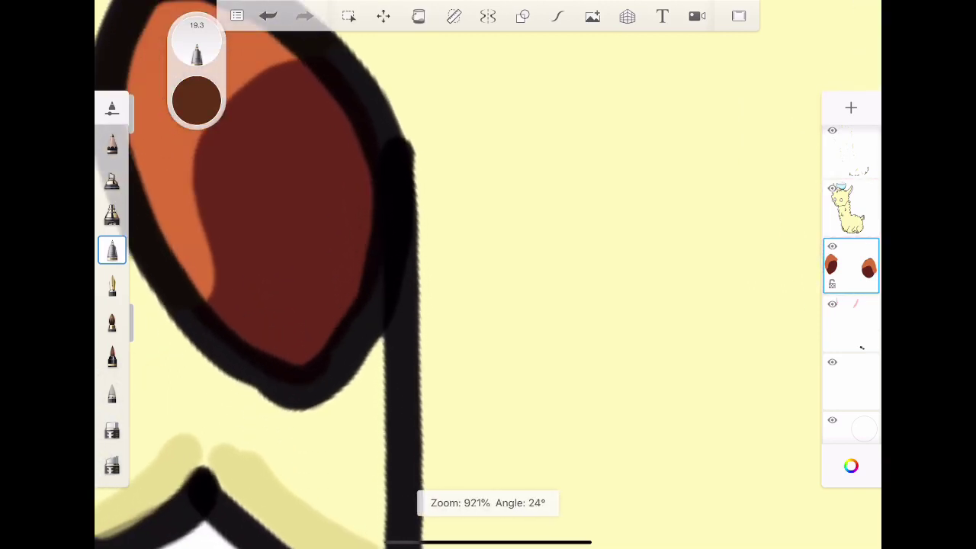
pyautogui.moveTo(192, 276)
pyautogui.mouseDown()
pyautogui.moveTo(293, 335)
pyautogui.moveTo(357, 227)
pyautogui.mouseUp()
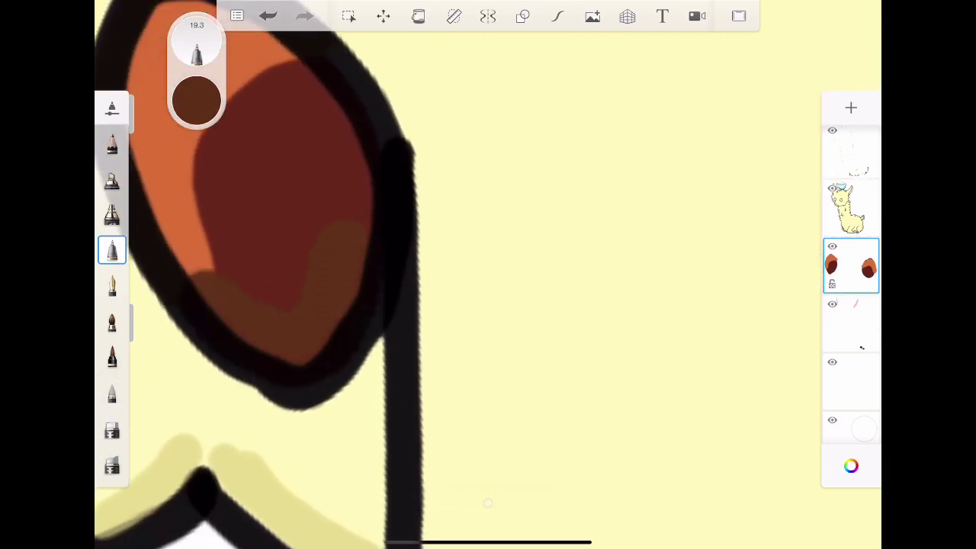
pyautogui.scroll(-5, 488, 275)
pyautogui.scroll(5, 488, 229)
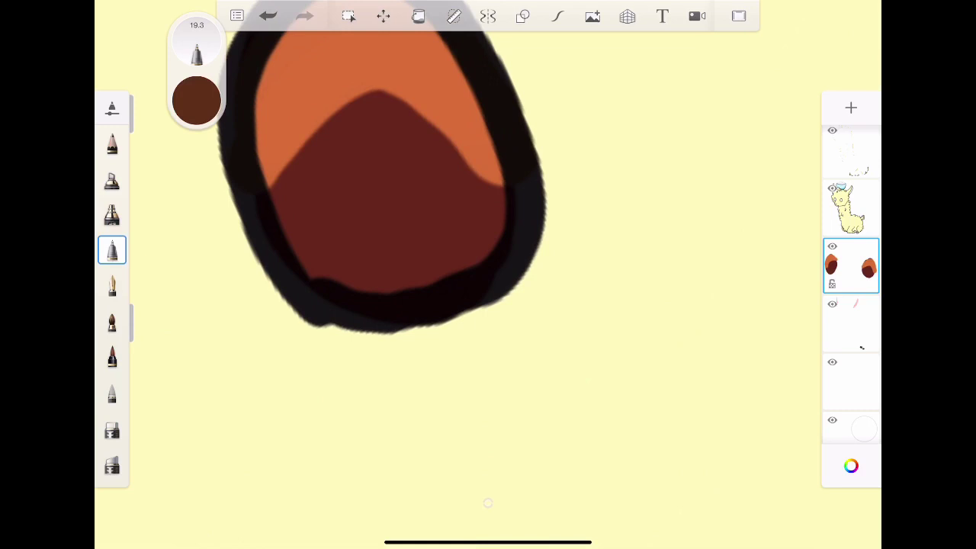
# Tidy with the eraser, then extend the dark band up the right iris's side
pyautogui.click(113, 429)
pyautogui.click(112, 250)
pyautogui.moveTo(427, 271); pyautogui.dragTo(507, 221)
pyautogui.scroll(-5, 488, 274)
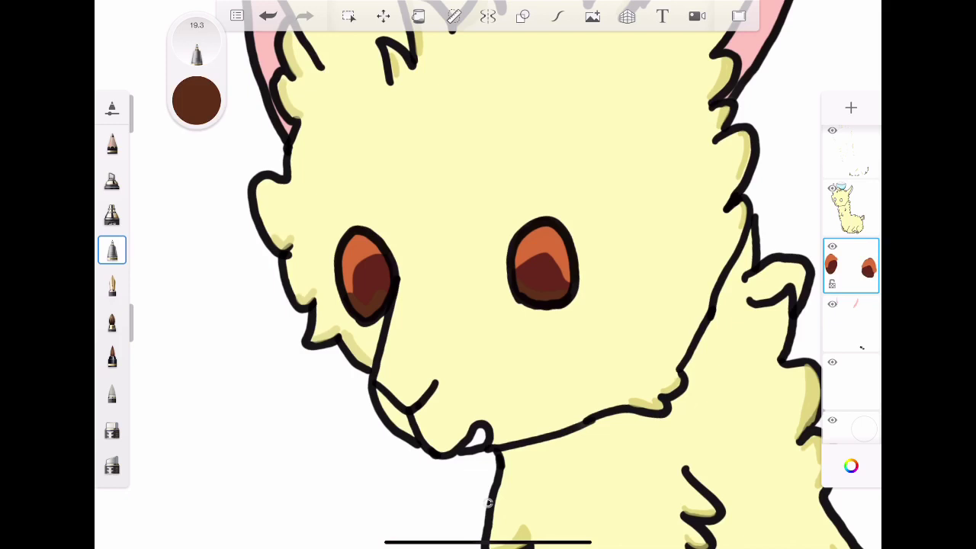
# Choose white at 100% opacity and dab a large and a small highlight into the left eye
pyautogui.click(196, 100)
pyautogui.moveTo(340, 200)
pyautogui.mouseDown()
pyautogui.moveTo(336, 226)
pyautogui.moveTo(336, 122)
pyautogui.mouseUp()
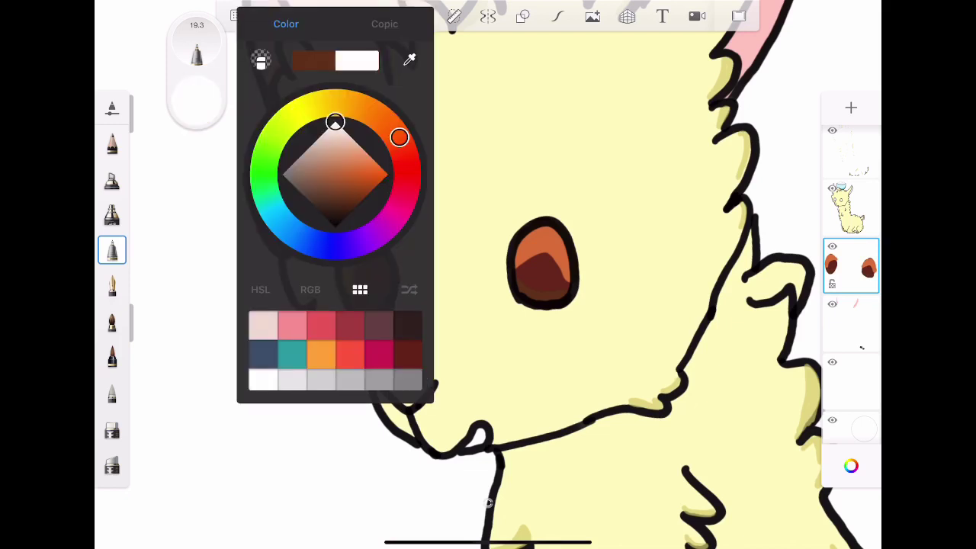
pyautogui.scroll(10, 543, 263)
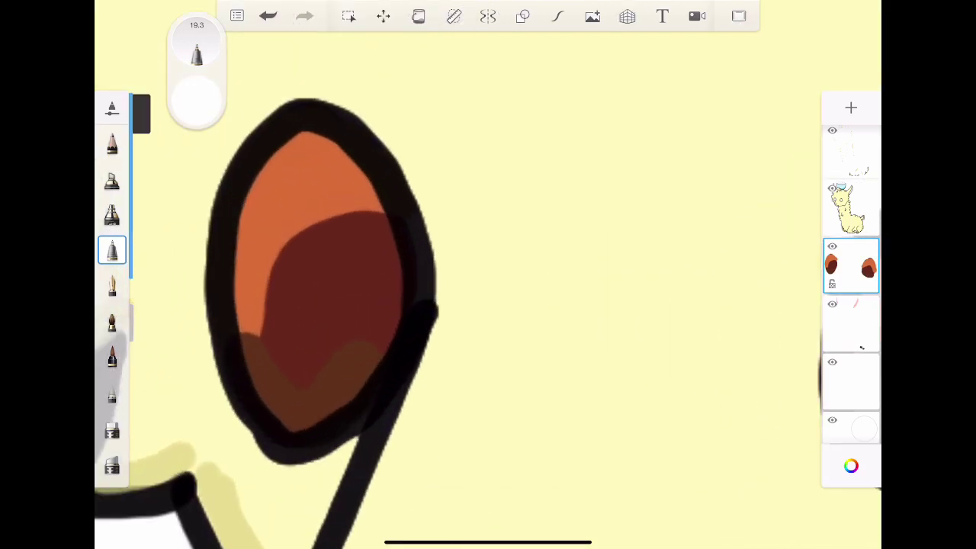
pyautogui.moveTo(131, 358); pyautogui.dragTo(131, 320)
pyautogui.click(324, 177)
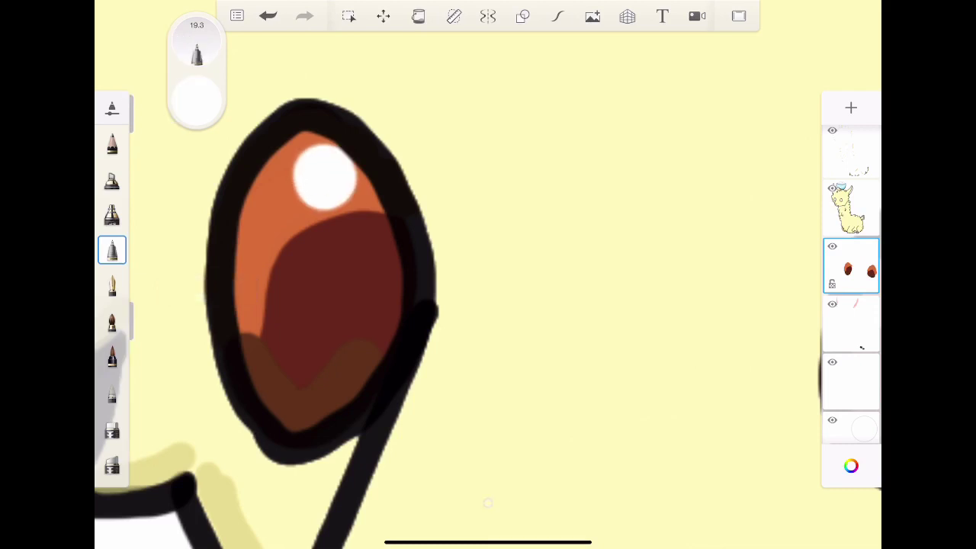
pyautogui.click(293, 239)
# Add a large and a small white highlight to the right eye, then switch the colour to black
pyautogui.hscroll(5, 488, 305)
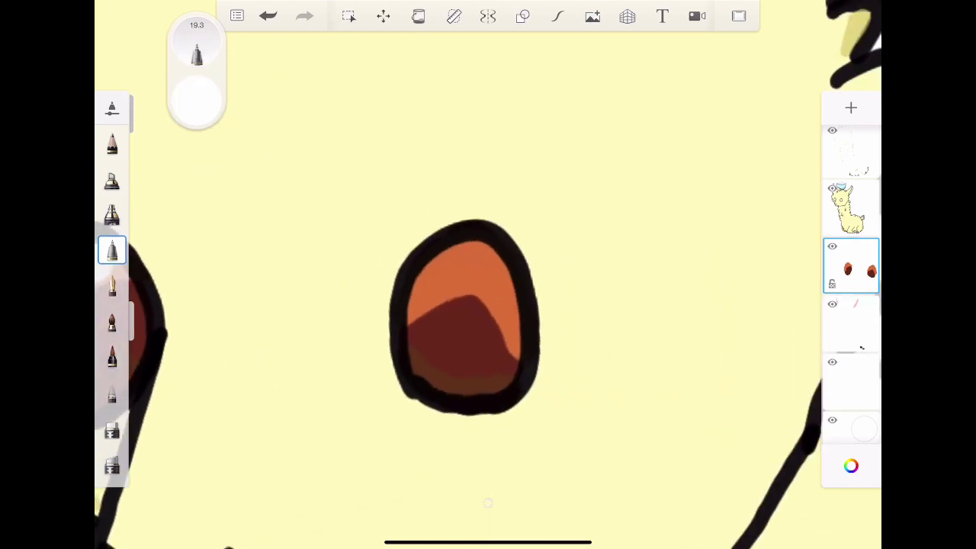
pyautogui.scroll(3, 457, 305)
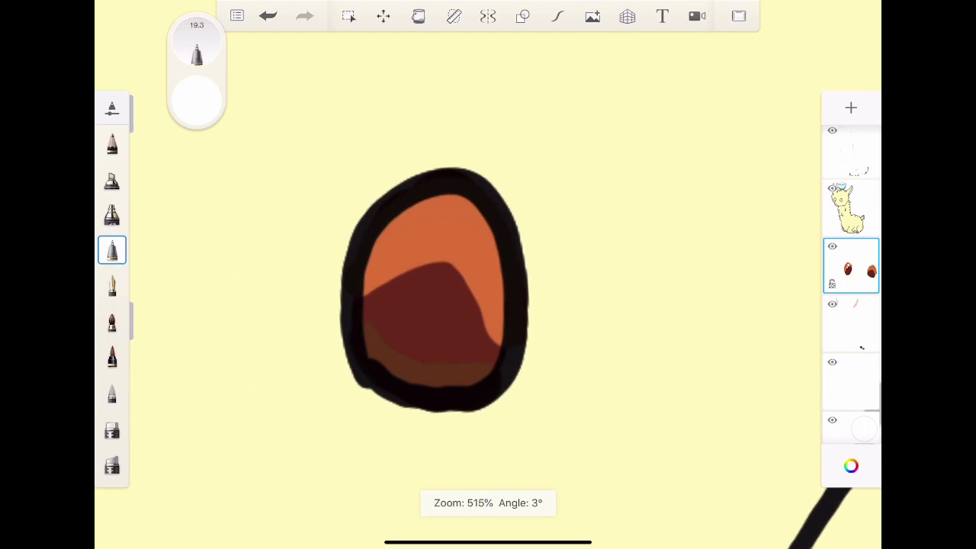
pyautogui.click(460, 219)
pyautogui.click(429, 257)
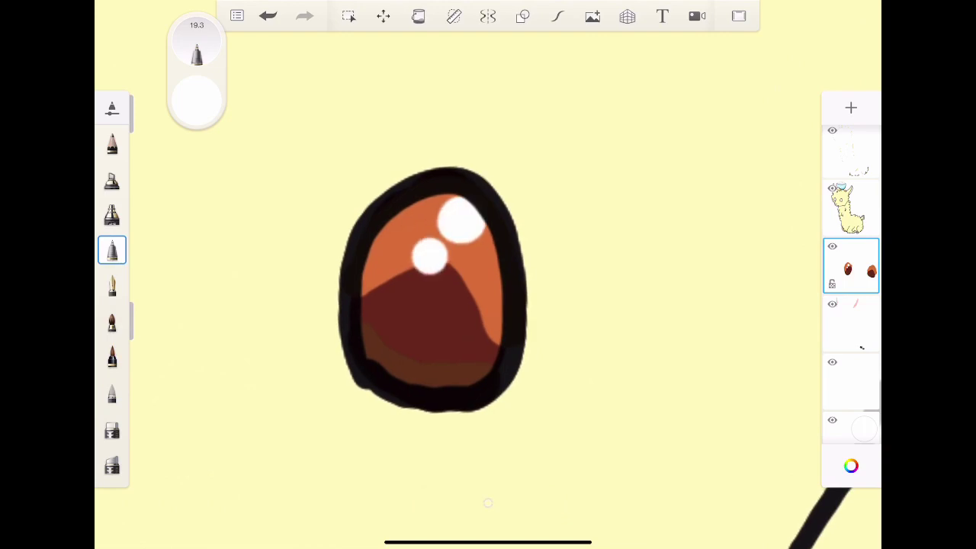
pyautogui.scroll(-10, 488, 290)
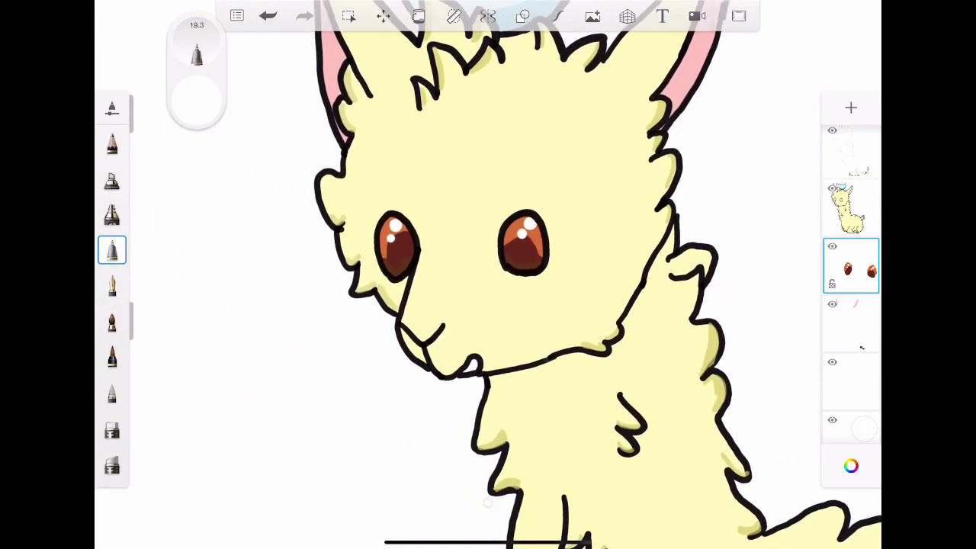
pyautogui.scroll(5, 488, 290)
pyautogui.click(851, 466)
pyautogui.moveTo(335, 126)
pyautogui.mouseDown()
pyautogui.moveTo(335, 227)
pyautogui.moveTo(321, 294)
pyautogui.mouseUp()
# Paint black pupils into both eyes, then undo both pupil strokes
pyautogui.click(851, 465)
pyautogui.scroll(5, 175, 229)
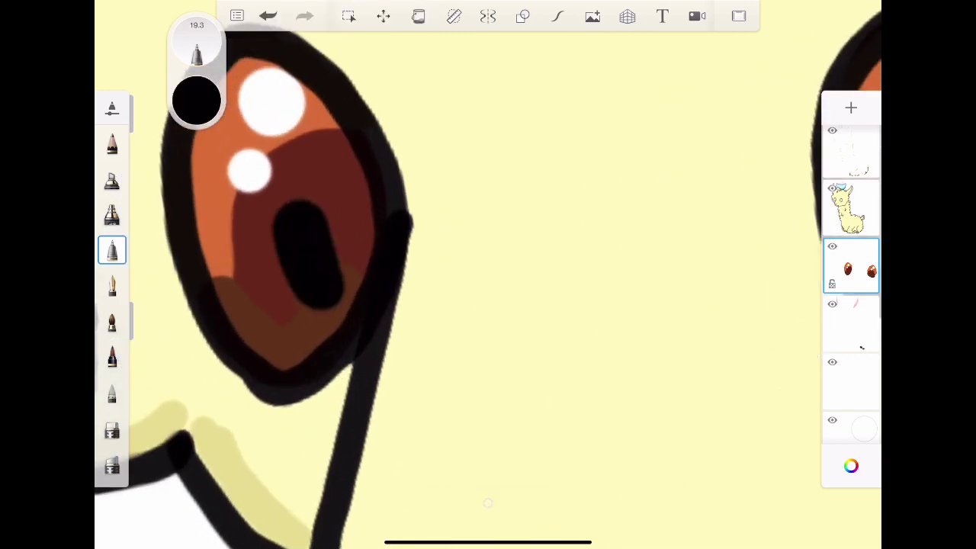
pyautogui.moveTo(324, 172); pyautogui.dragTo(335, 302)
pyautogui.scroll(-3, 488, 275)
pyautogui.hscroll(5, 489, 274)
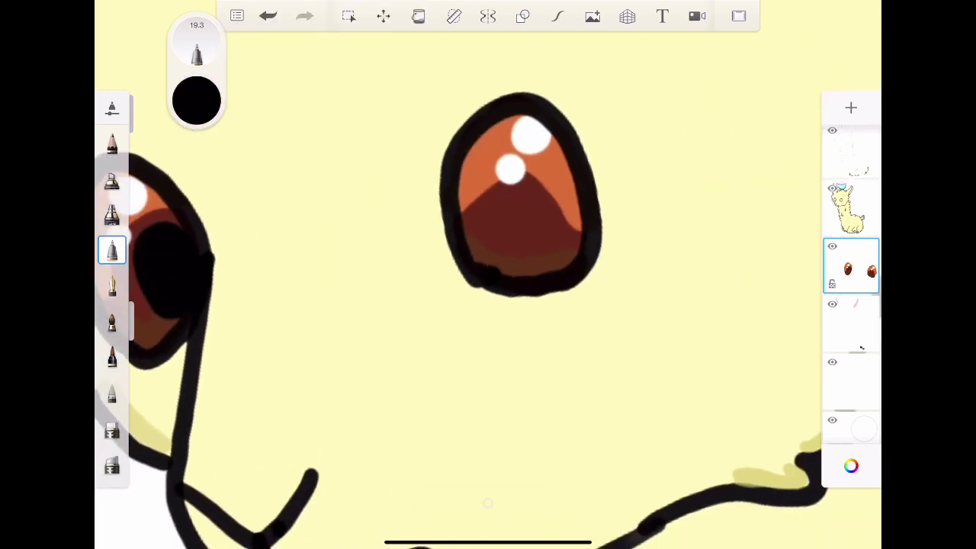
pyautogui.moveTo(477, 248)
pyautogui.mouseDown()
pyautogui.moveTo(457, 221)
pyautogui.moveTo(467, 183)
pyautogui.mouseUp()
pyautogui.scroll(-5, 488, 274)
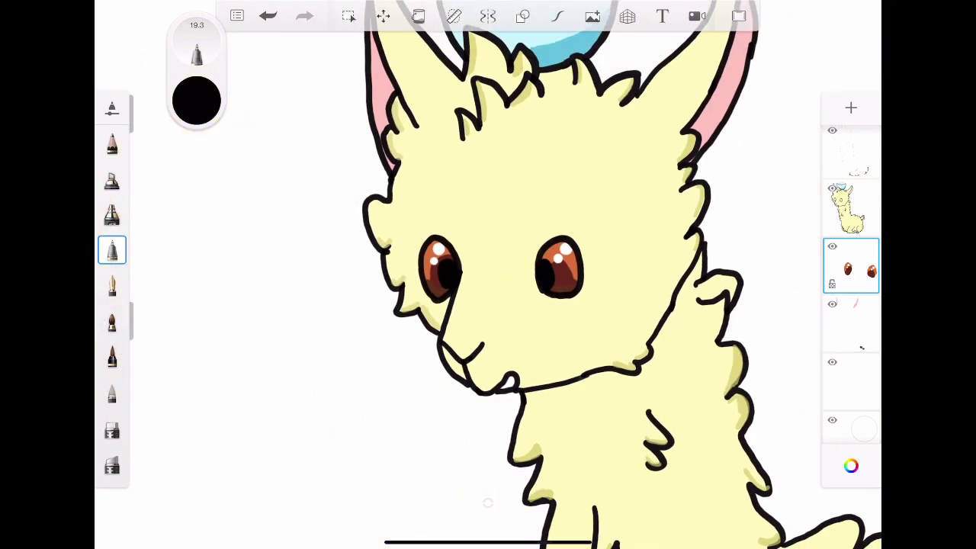
pyautogui.scroll(2, 489, 275)
pyautogui.hotkey('ctrl', 'z')
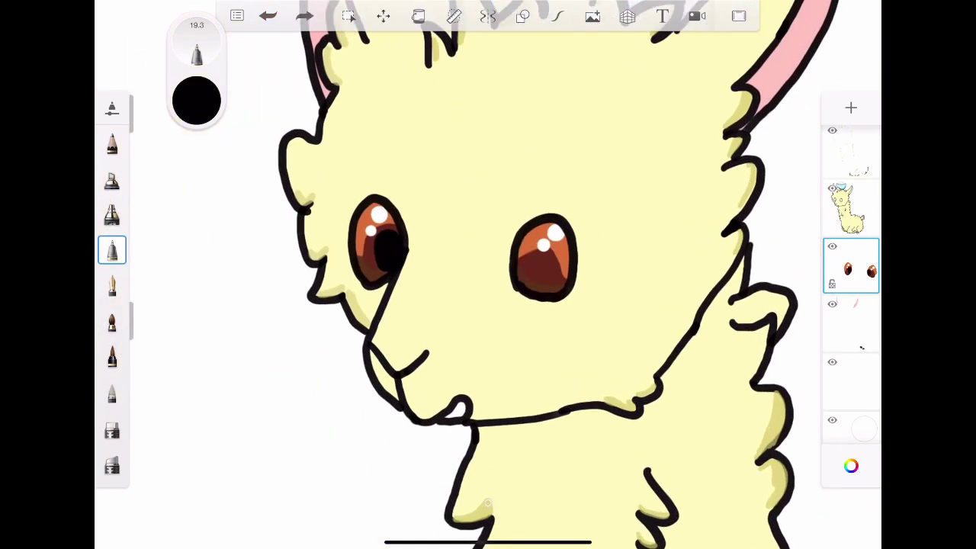
pyautogui.hotkey('ctrl', 'z')
pyautogui.hotkey('ctrl', 'z')
pyautogui.hotkey('ctrl', 'z')
pyautogui.hotkey('ctrl', 'z')
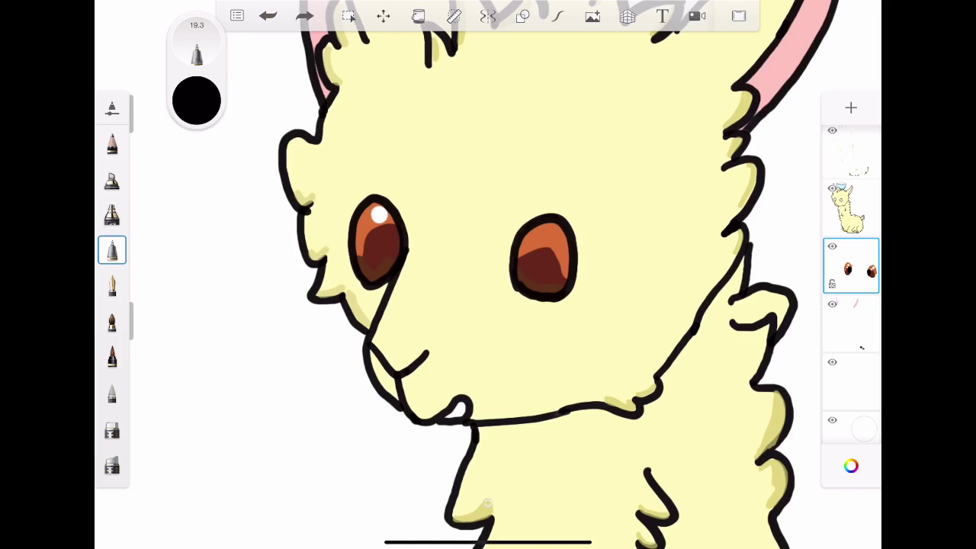
# Paint black pupils in the upper part of the left and right eyes
pyautogui.scroll(5, 381, 251)
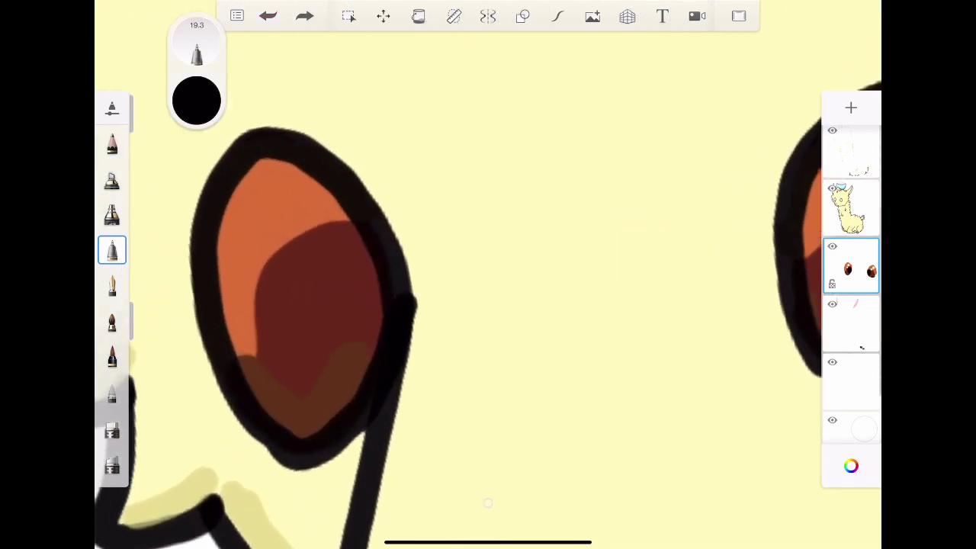
pyautogui.moveTo(294, 164); pyautogui.dragTo(309, 229)
pyautogui.moveTo(259, 153); pyautogui.dragTo(264, 252)
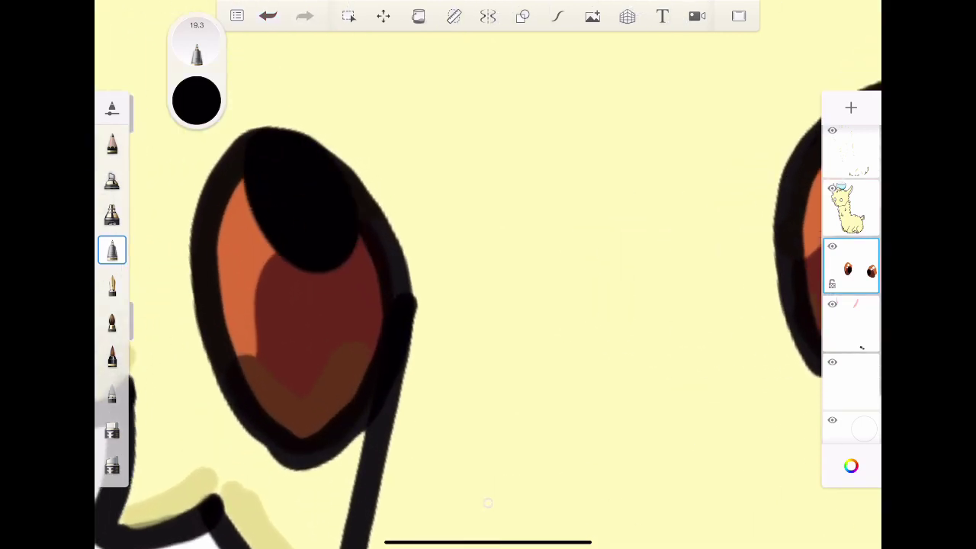
pyautogui.hscroll(5, 488, 275)
pyautogui.moveTo(500, 137)
pyautogui.mouseDown()
pyautogui.moveTo(452, 202)
pyautogui.moveTo(500, 233)
pyautogui.mouseUp()
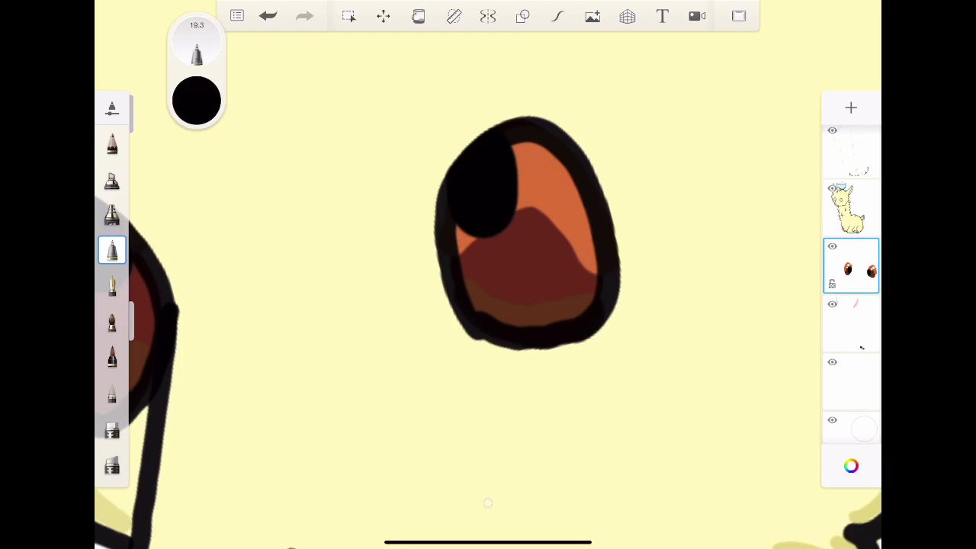
# Switch to white and tap a large and a small highlight dot onto each pupil
pyautogui.click(196, 100)
pyautogui.click(335, 120)
pyautogui.click(197, 101)
pyautogui.click(540, 166)
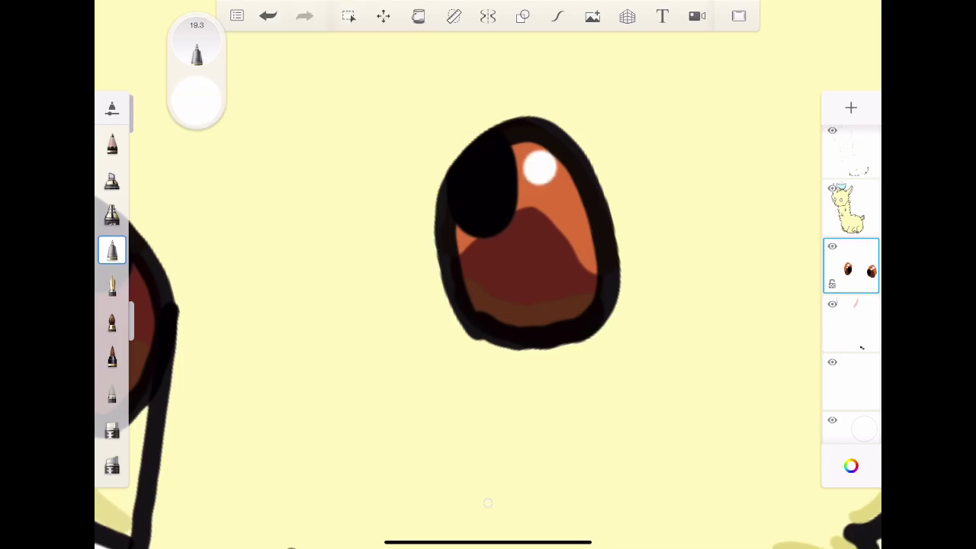
pyautogui.click(531, 219)
pyautogui.hscroll(-5, 488, 274)
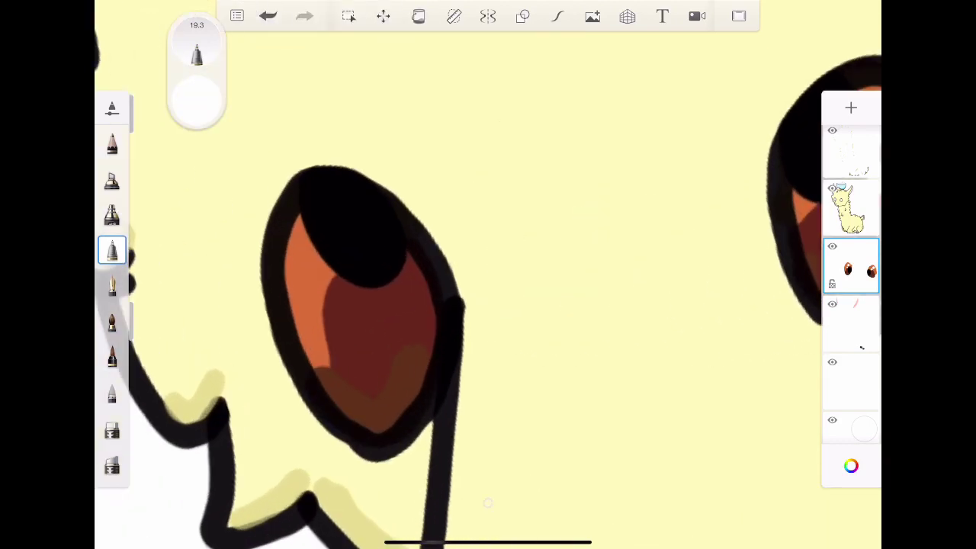
pyautogui.click(387, 253)
pyautogui.click(351, 300)
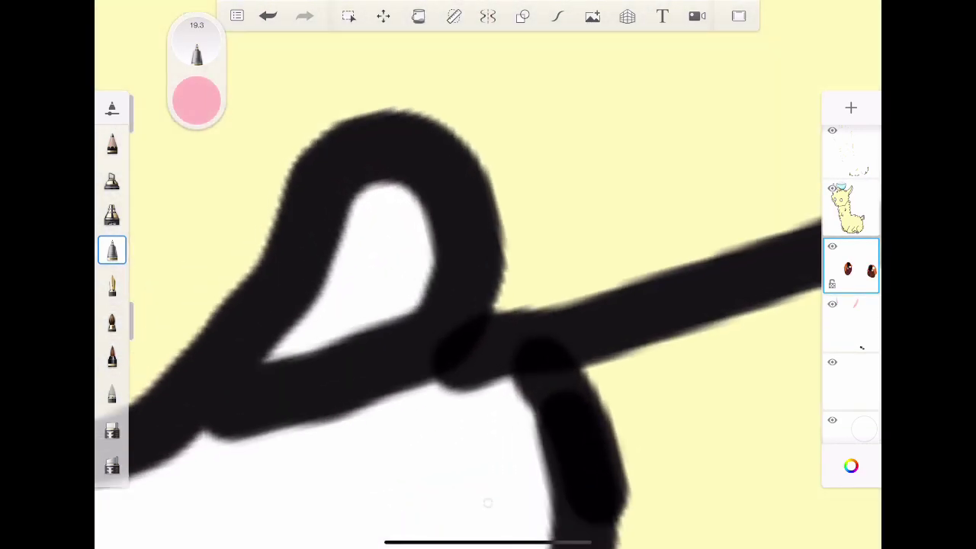
# Fill the inner ear pink, then add a small white highlight with a 3.1 brush
pyautogui.moveTo(275, 355)
pyautogui.mouseDown()
pyautogui.moveTo(412, 200)
pyautogui.moveTo(418, 309)
pyautogui.mouseUp()
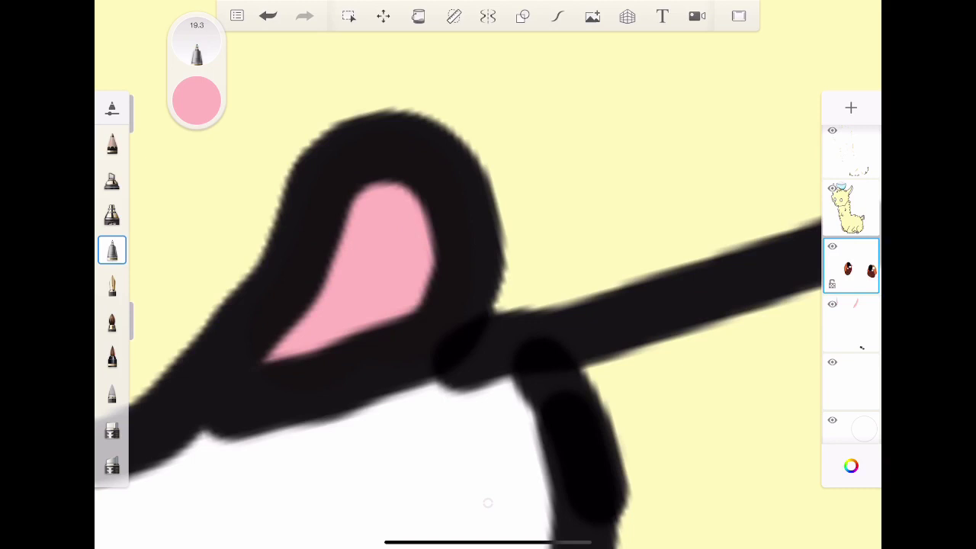
pyautogui.click(197, 101)
pyautogui.moveTo(335, 133)
pyautogui.mouseDown()
pyautogui.moveTo(325, 132)
pyautogui.moveTo(336, 122)
pyautogui.mouseUp()
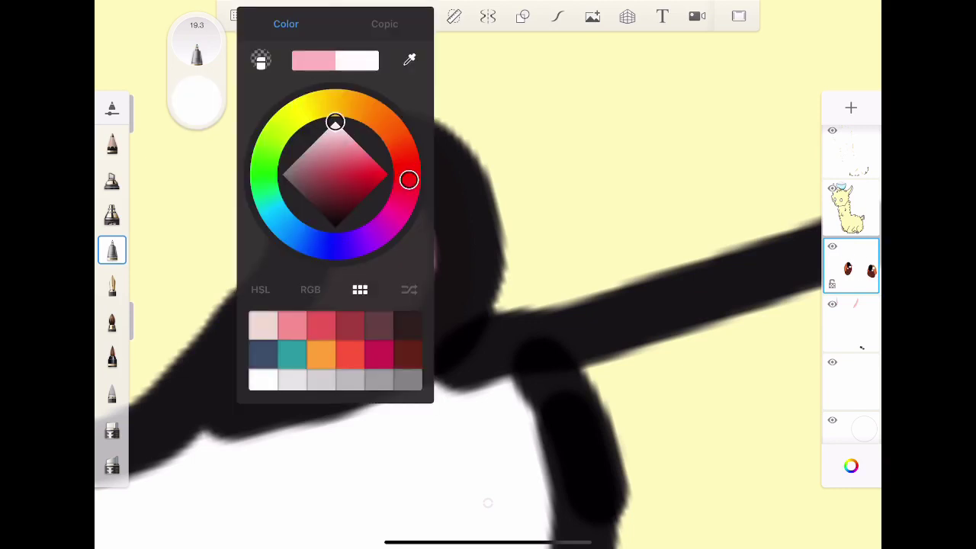
pyautogui.click(197, 100)
pyautogui.moveTo(141, 106); pyautogui.dragTo(141, 151)
pyautogui.moveTo(305, 324)
pyautogui.mouseDown()
pyautogui.moveTo(347, 267)
pyautogui.moveTo(336, 298)
pyautogui.mouseUp()
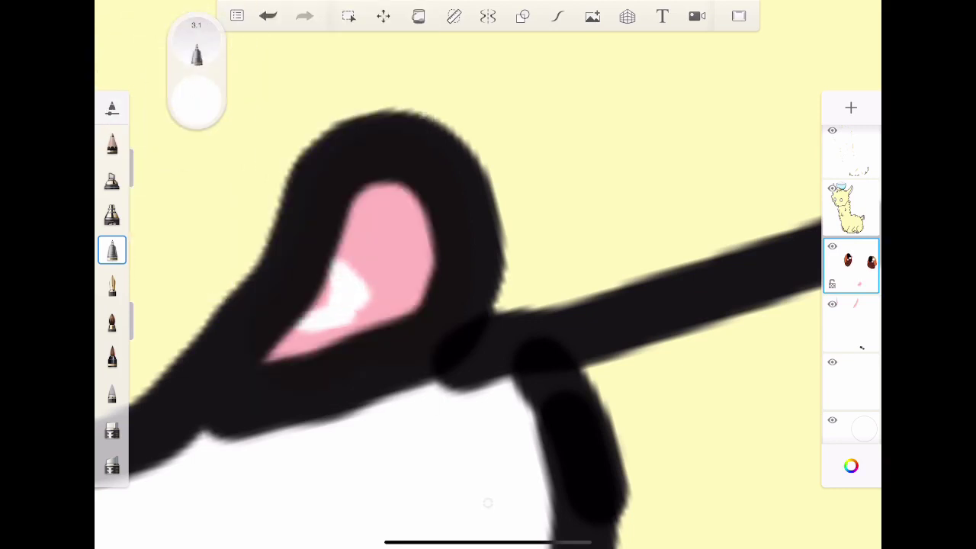
pyautogui.scroll(-10, 488, 305)
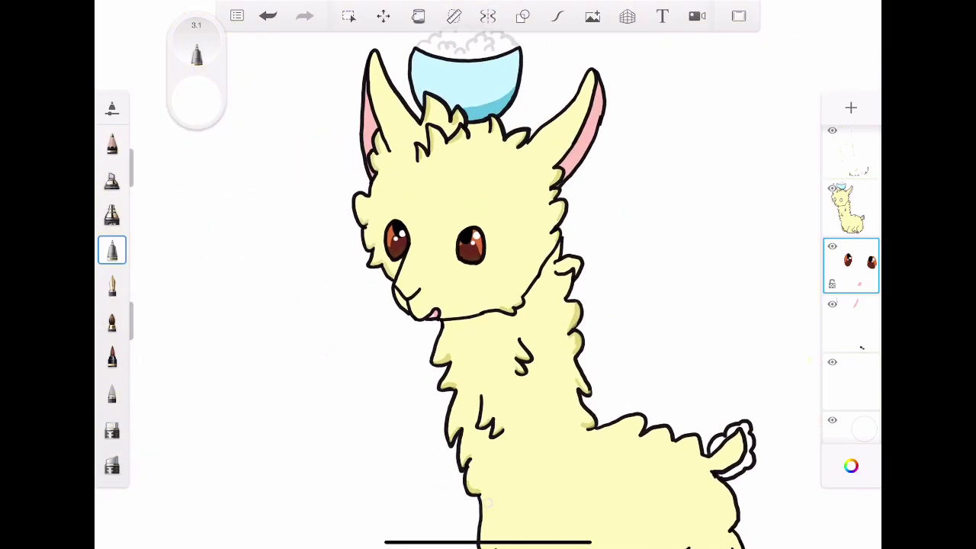
# On the top layer, set the brush to 12.8 and paint white oval eyebrows above the eyes
pyautogui.scroll(10, 461, 210)
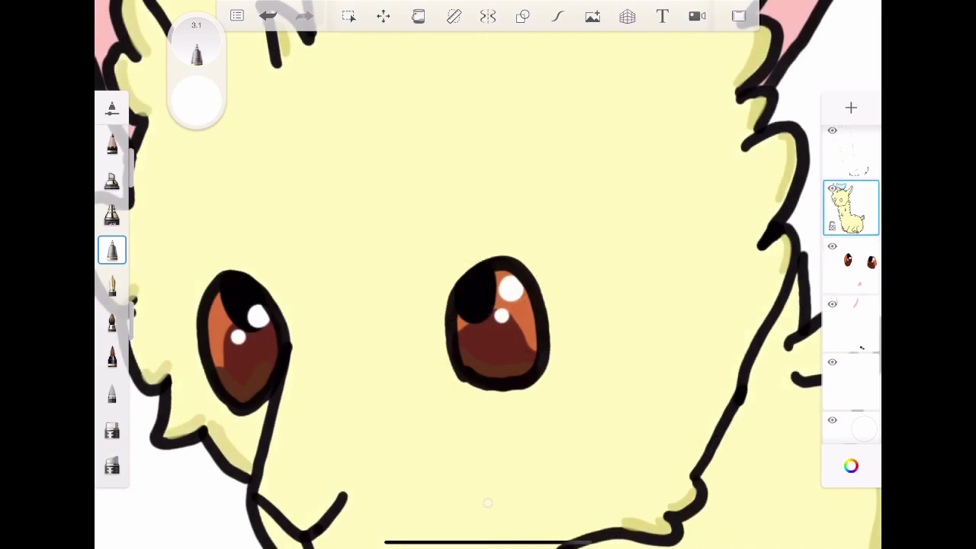
pyautogui.click(851, 151)
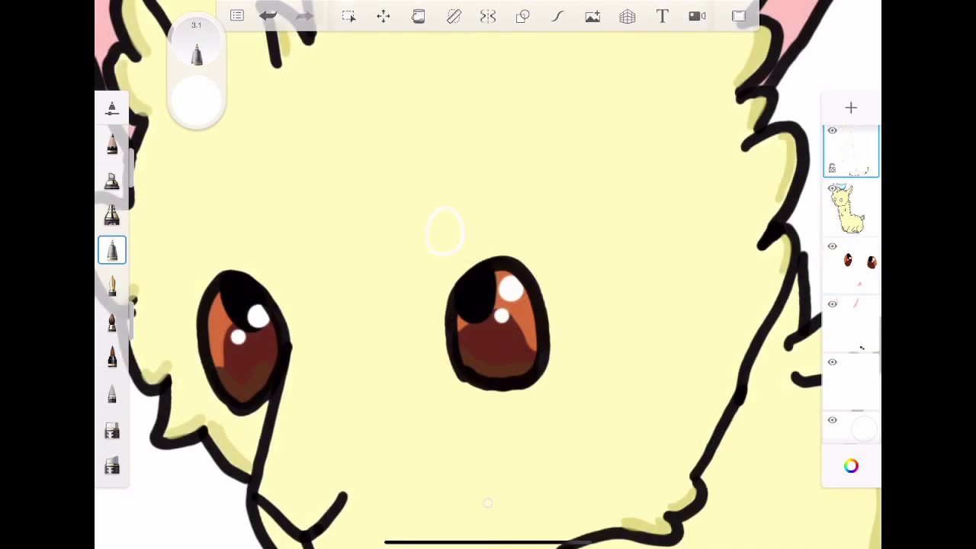
pyautogui.moveTo(140, 175); pyautogui.dragTo(140, 122)
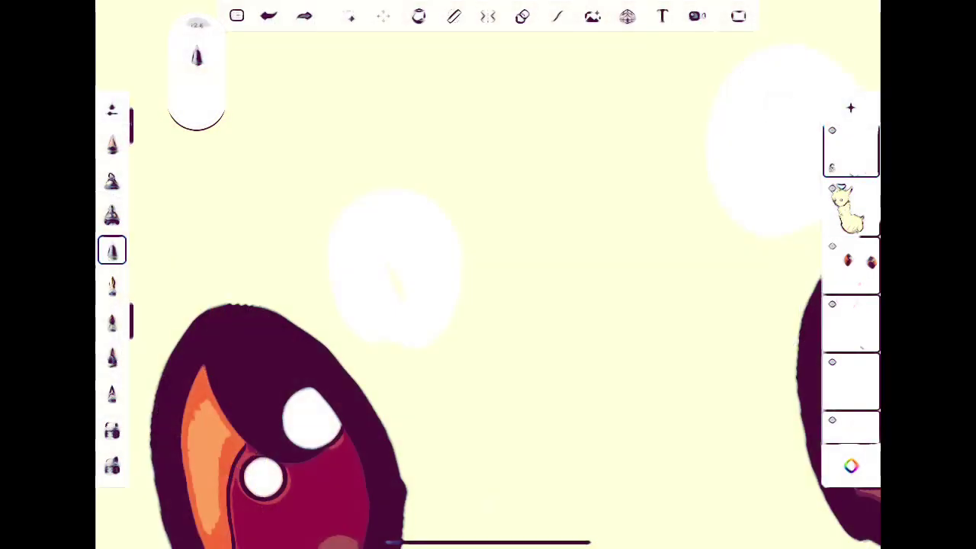
pyautogui.scroll(-5, 489, 274)
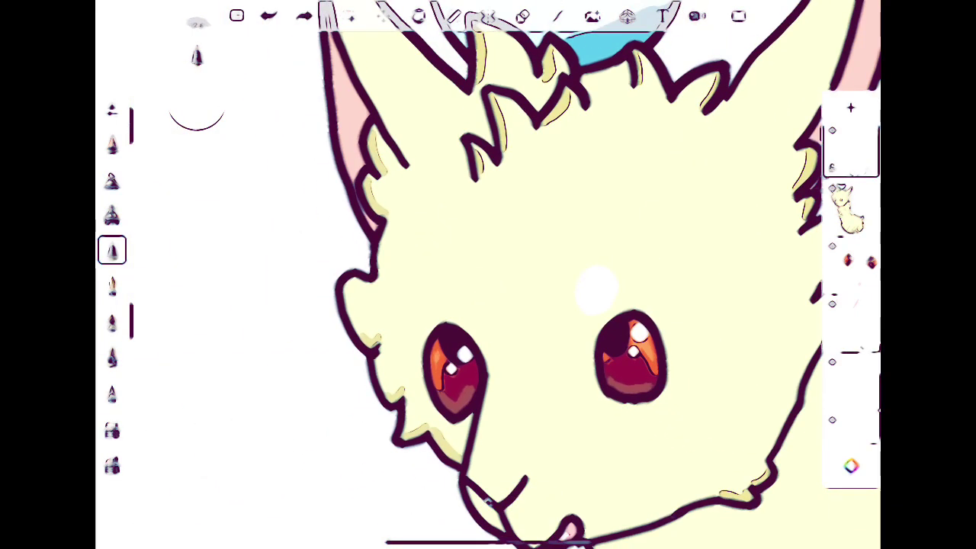
pyautogui.scroll(5, 549, 351)
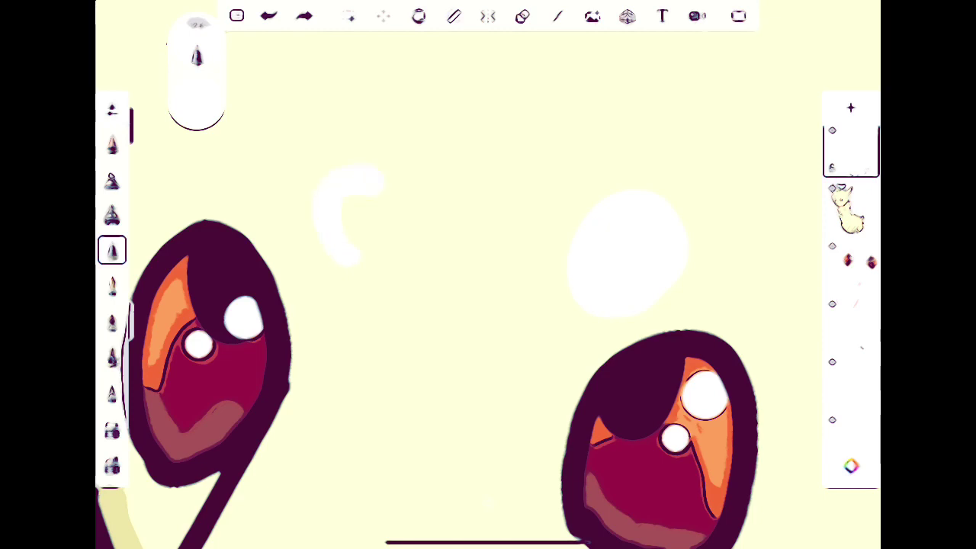
pyautogui.moveTo(378, 182); pyautogui.dragTo(353, 265)
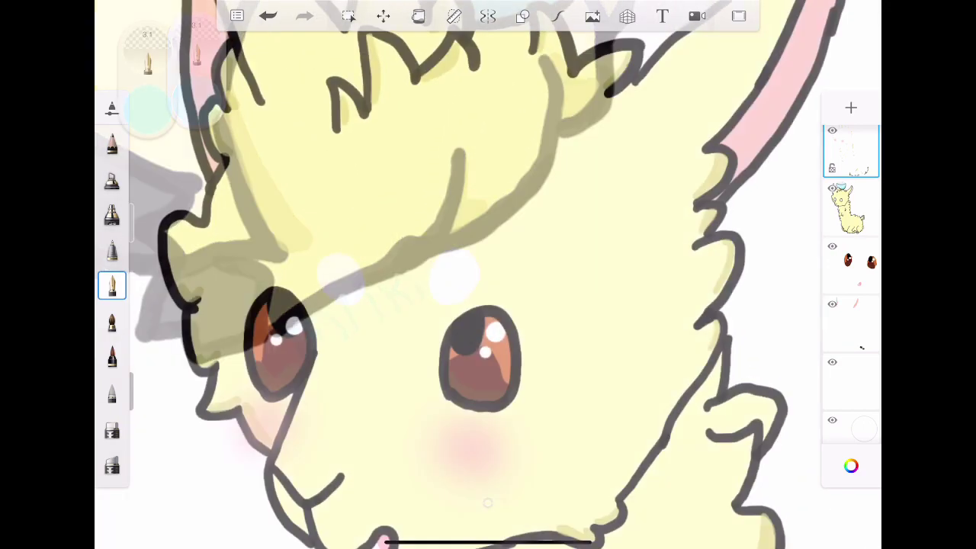
pyautogui.scroll(2, 488, 275)
pyautogui.scroll(5, 488, 274)
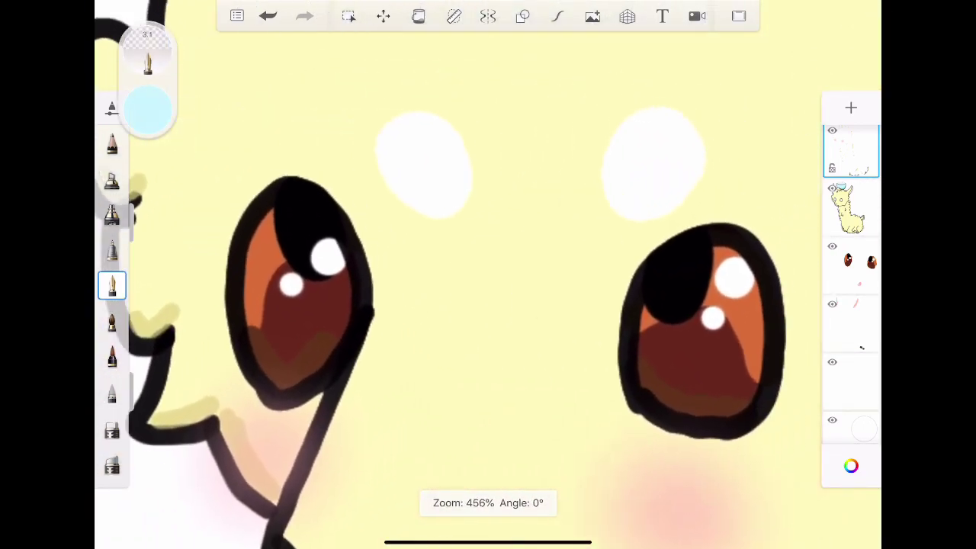
pyautogui.scroll(-10, 489, 275)
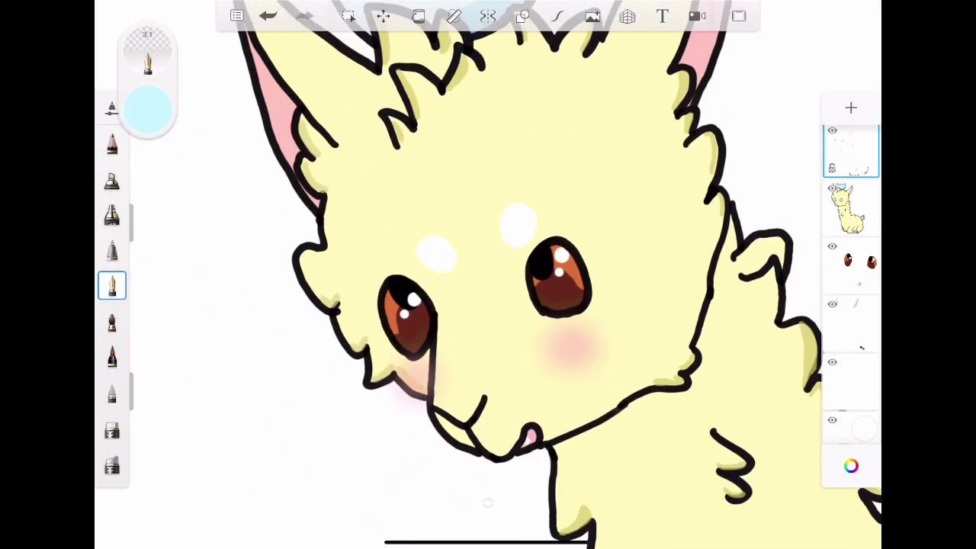
pyautogui.scroll(10, 621, 492)
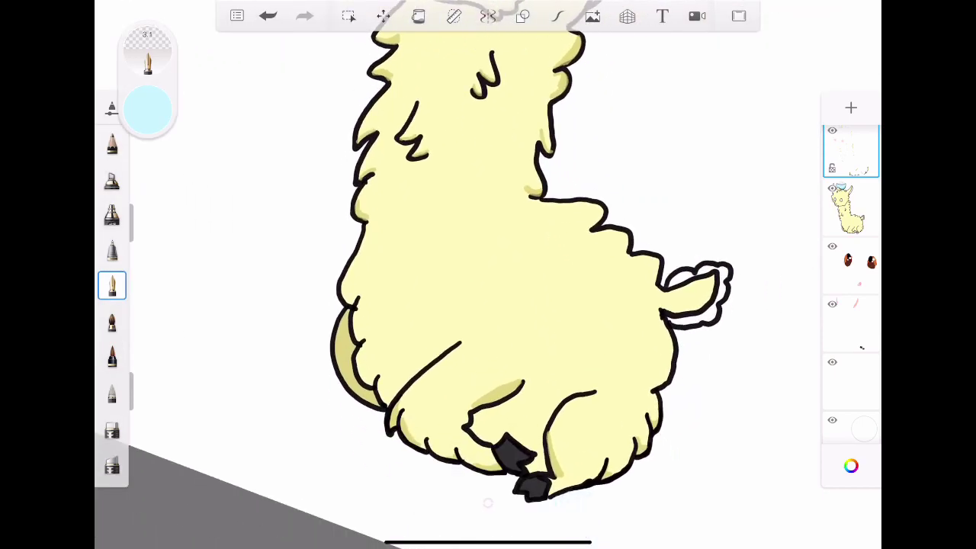
pyautogui.scroll(-3, 488, 275)
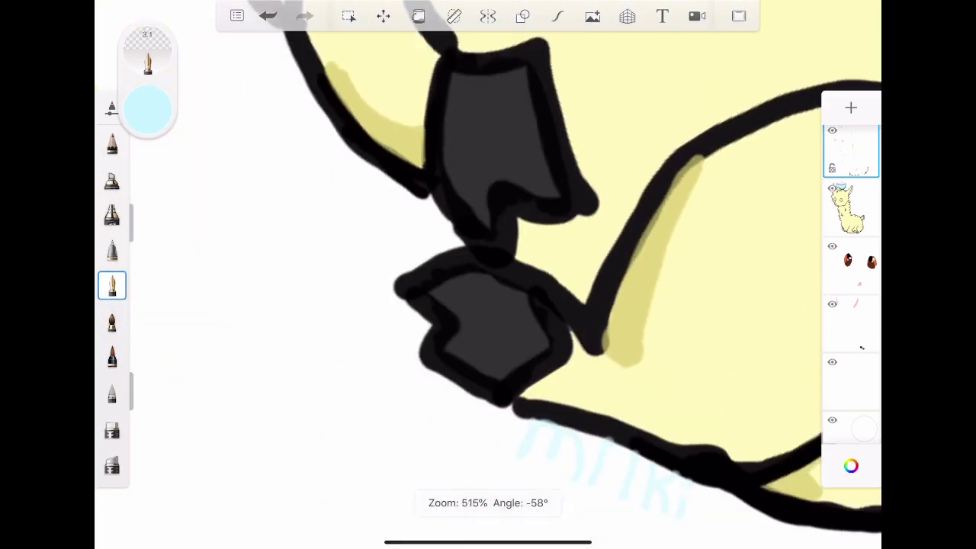
pyautogui.scroll(3, 489, 275)
pyautogui.scroll(-10, 488, 274)
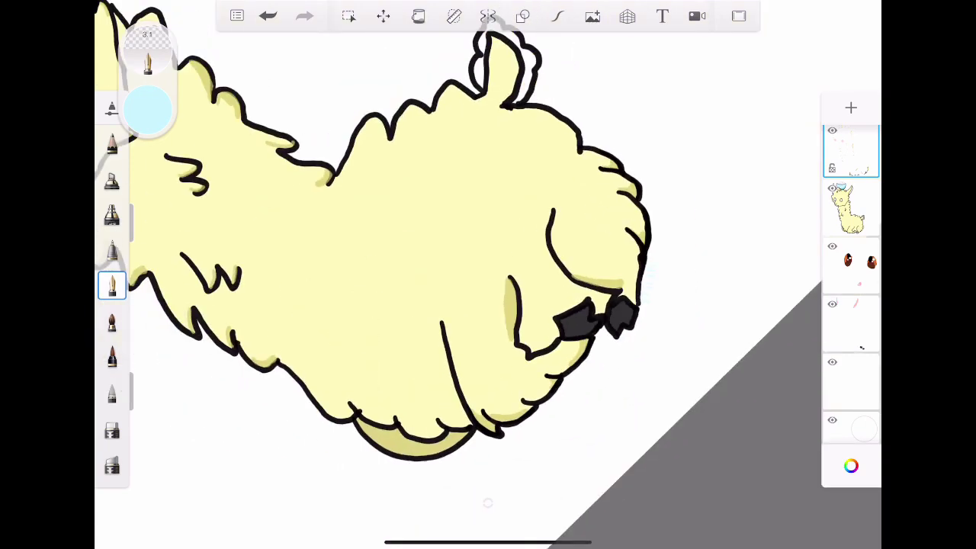
pyautogui.scroll(10, 488, 274)
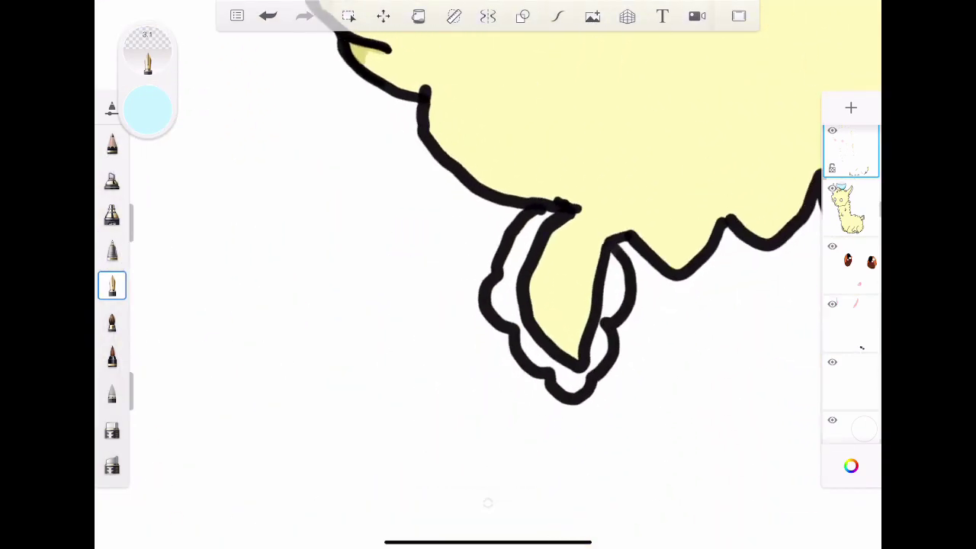
pyautogui.scroll(3, 489, 275)
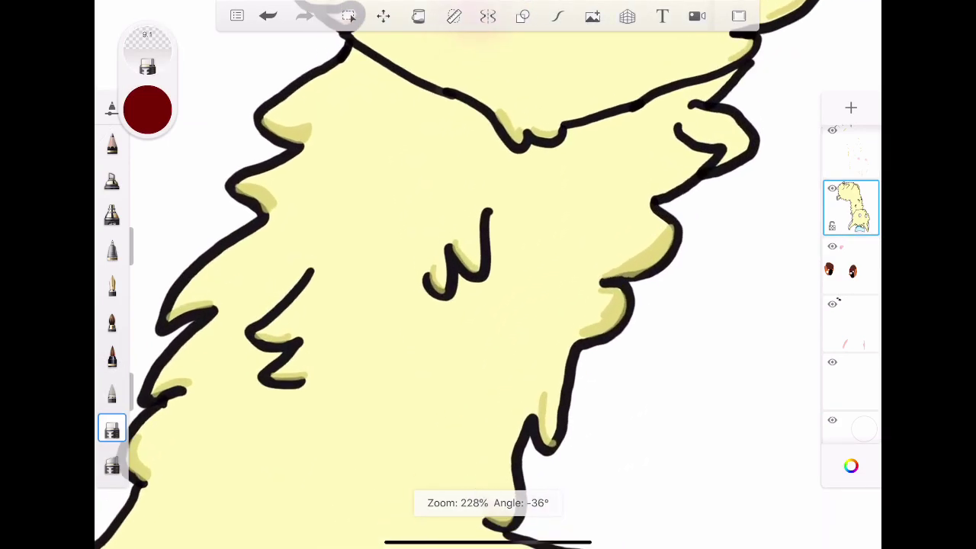
pyautogui.scroll(-5, 488, 275)
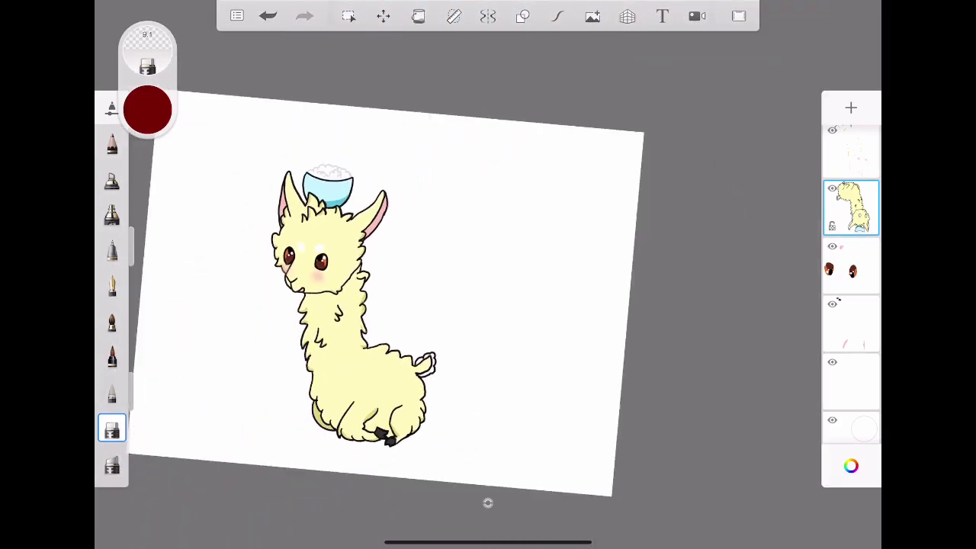
pyautogui.scroll(5, 397, 427)
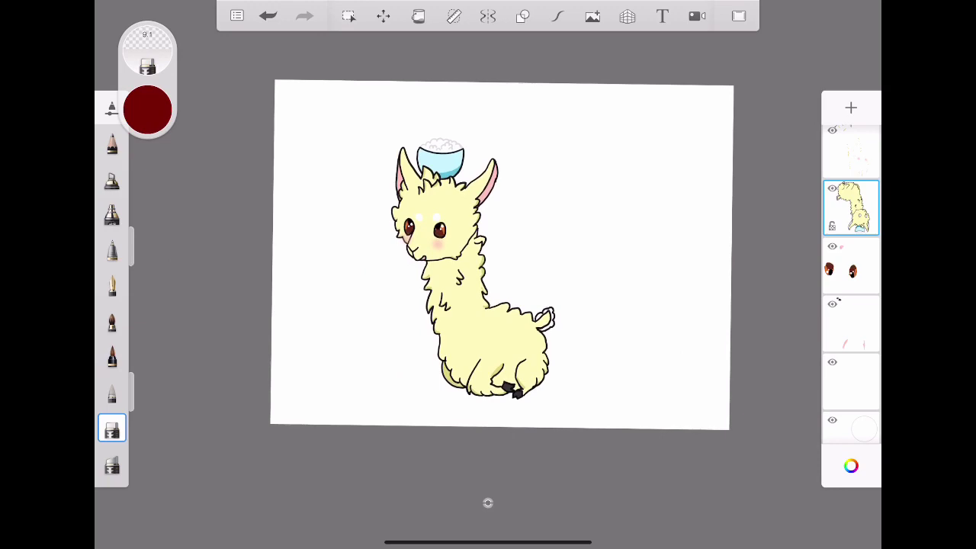
pyautogui.scroll(10, 328, 260)
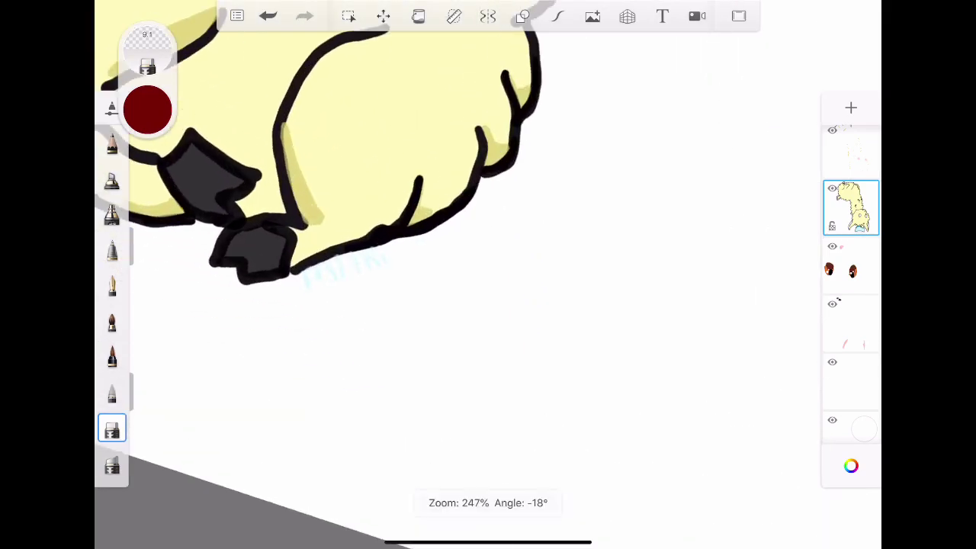
pyautogui.scroll(3, 473, 267)
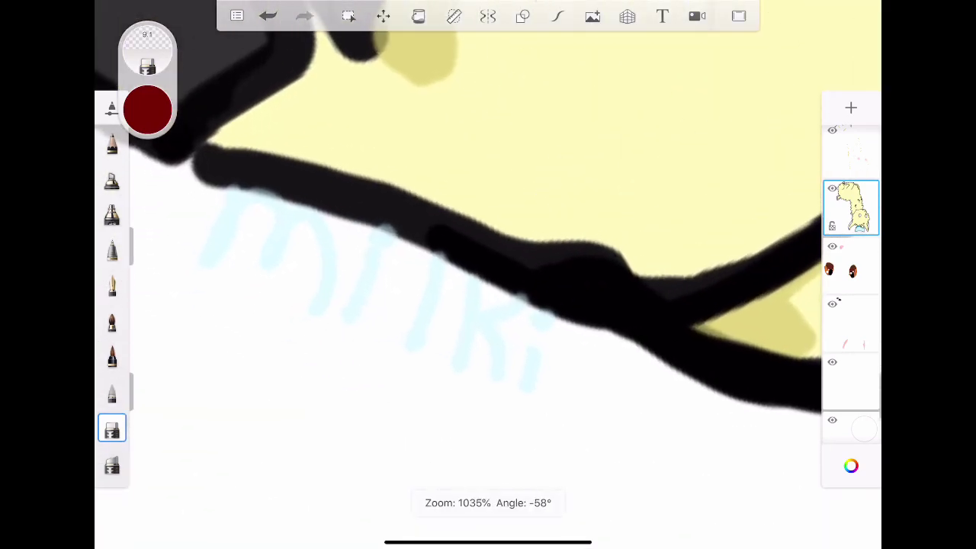
pyautogui.scroll(-10, 473, 267)
# Scroll to bring up the chick standing on pink and mint cotton candy cones
pyautogui.scroll(-10, 457, 252)
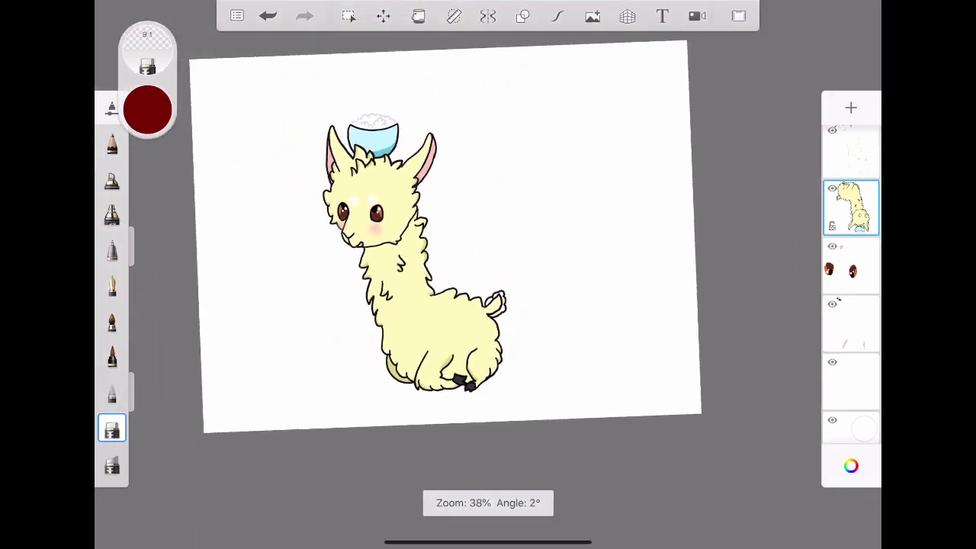